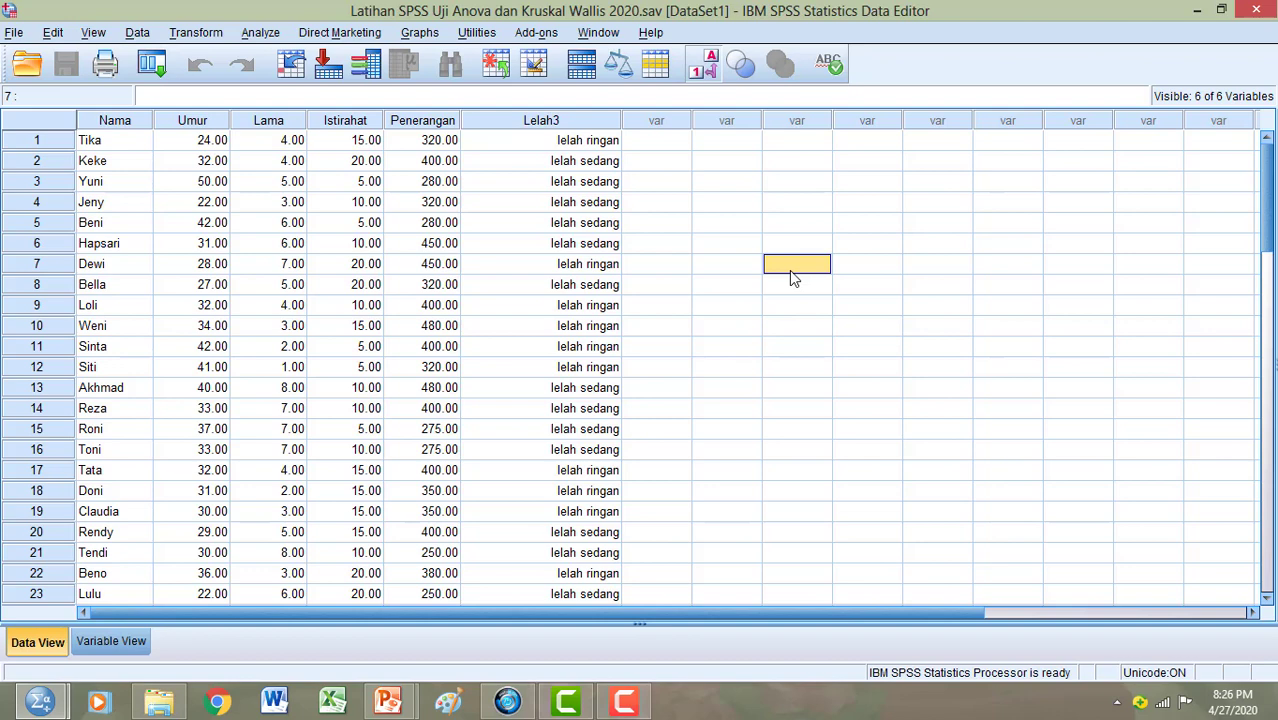
Look through the dataset down to its last case and return to the first one
scroll(765, 290, "down", 12)
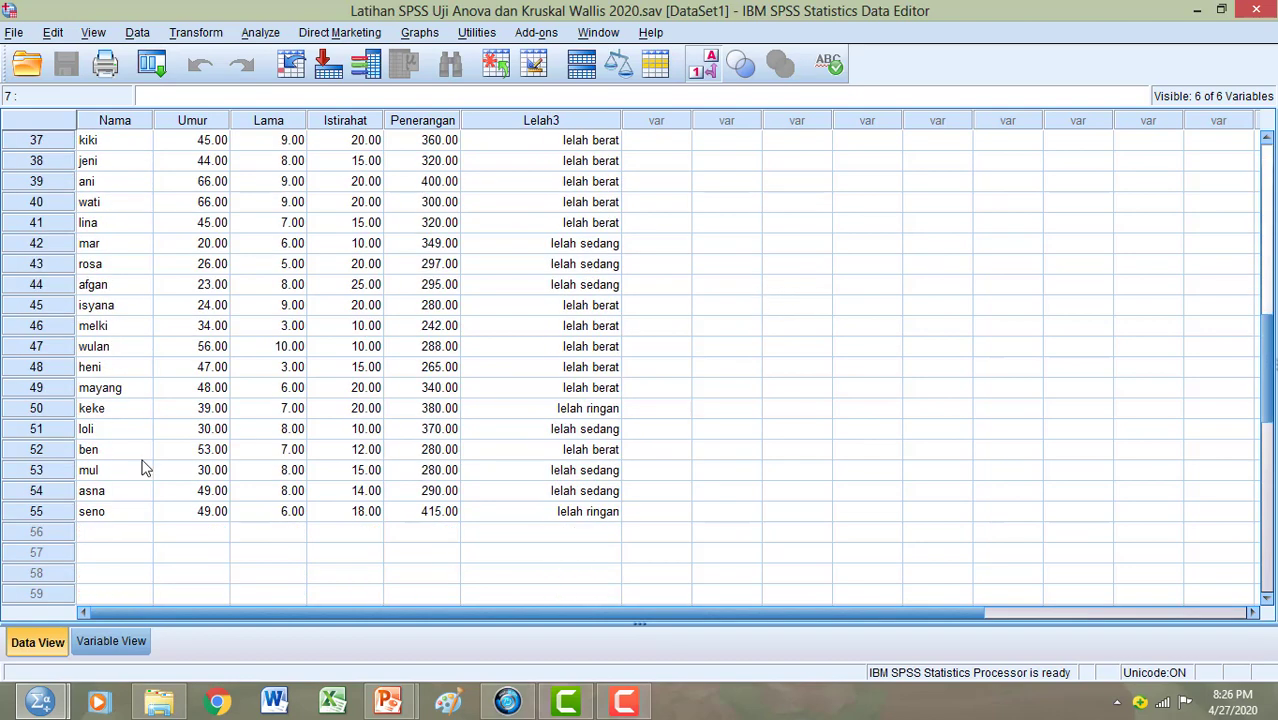
left_click(63, 515)
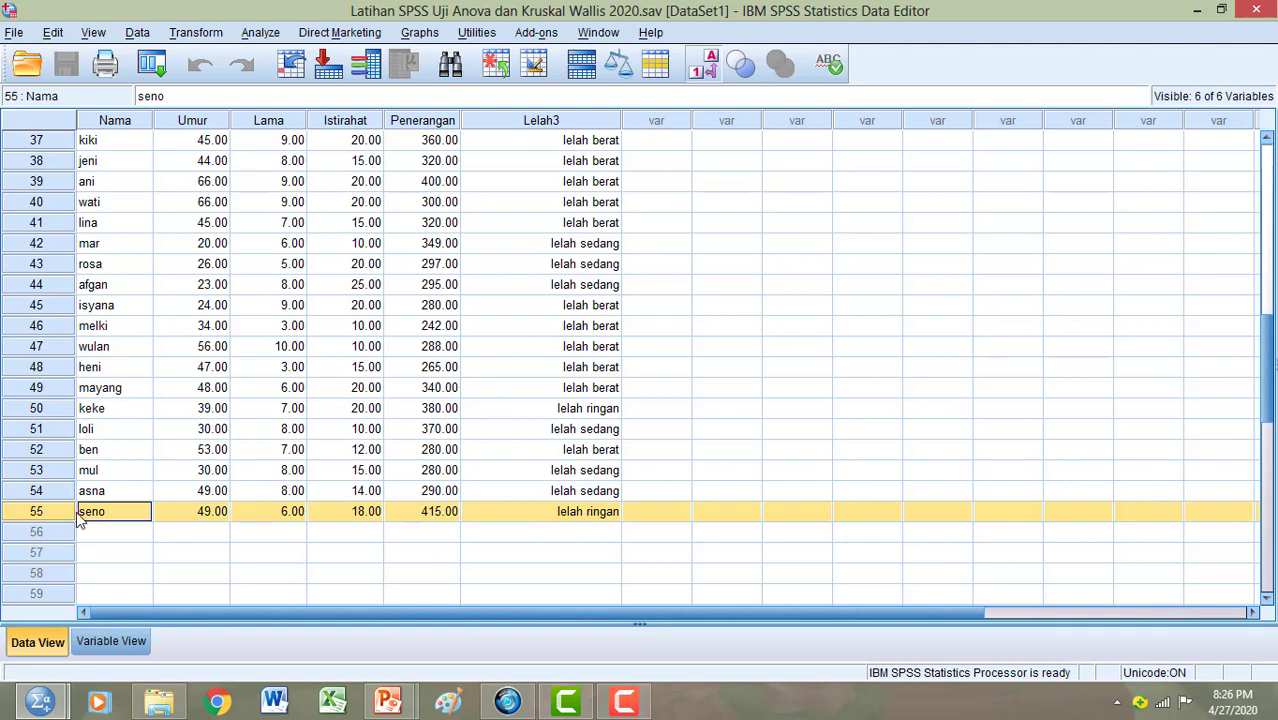
scroll(77, 513, "up", 12)
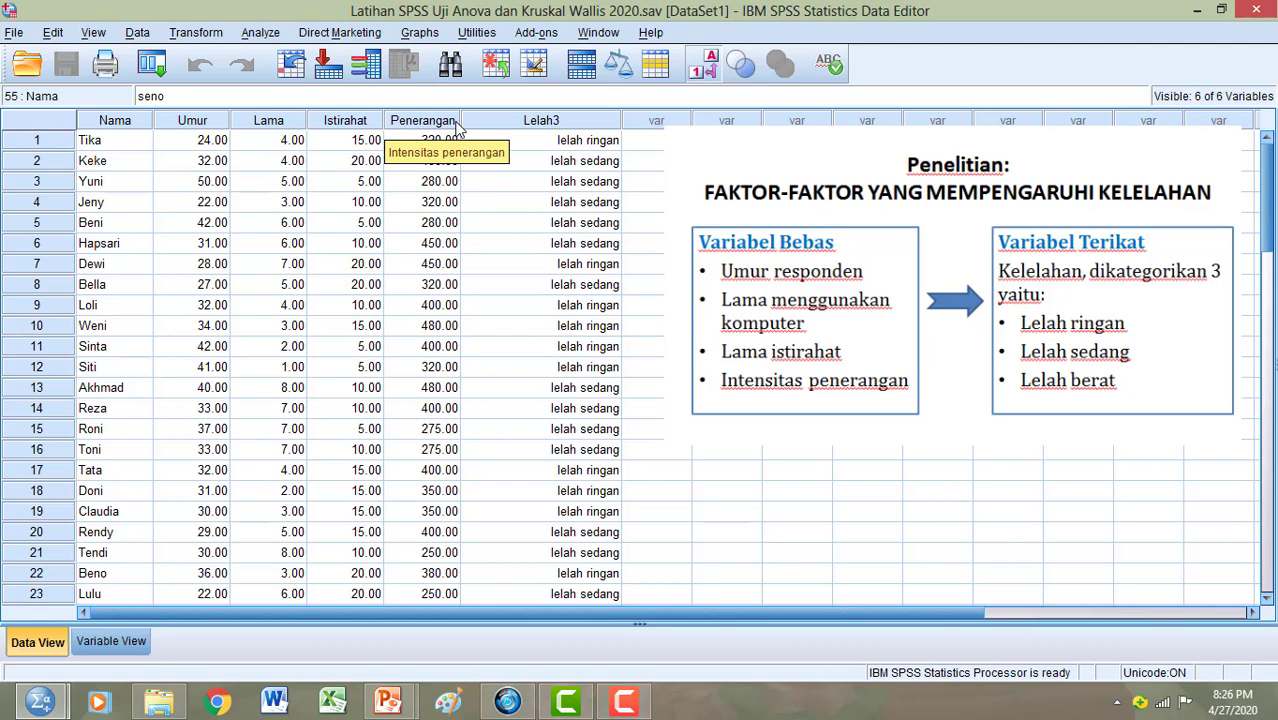
Review the independent variable columns Umur, Lama, Istirahat and Penerangan, and the fatigue categories in Lelah3
left_click(199, 125)
left_click(285, 125)
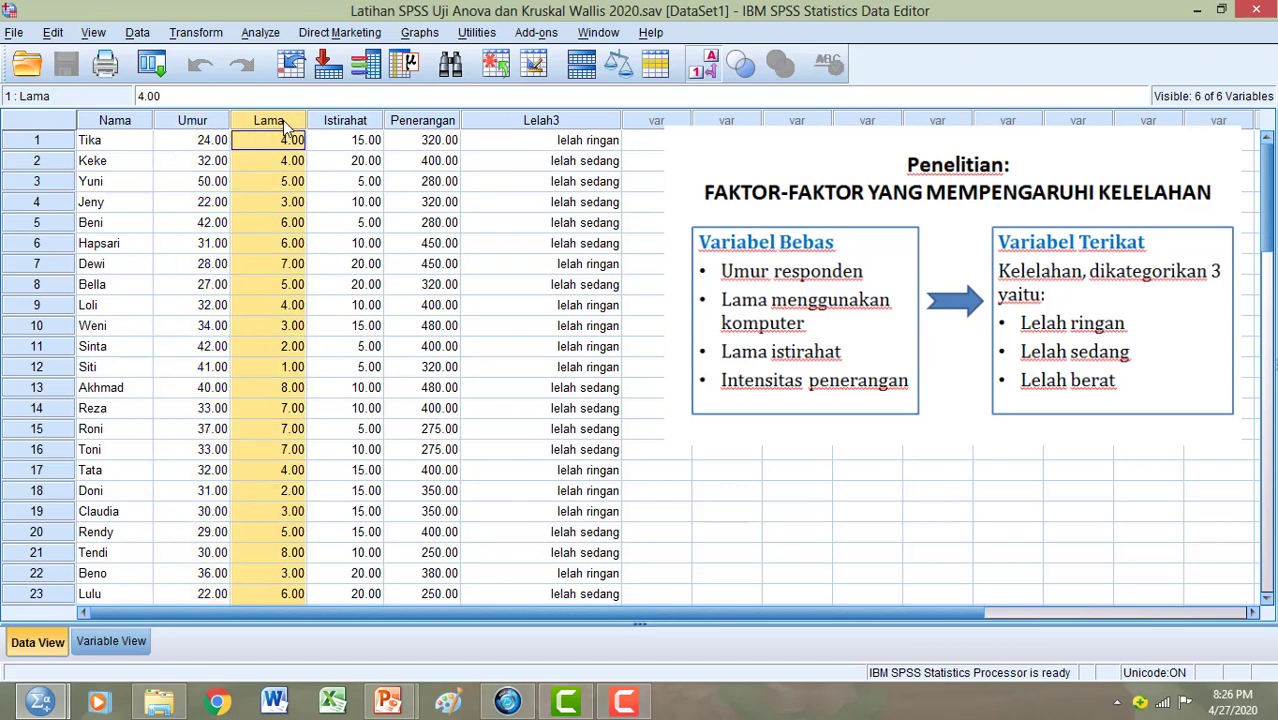
left_click(340, 124)
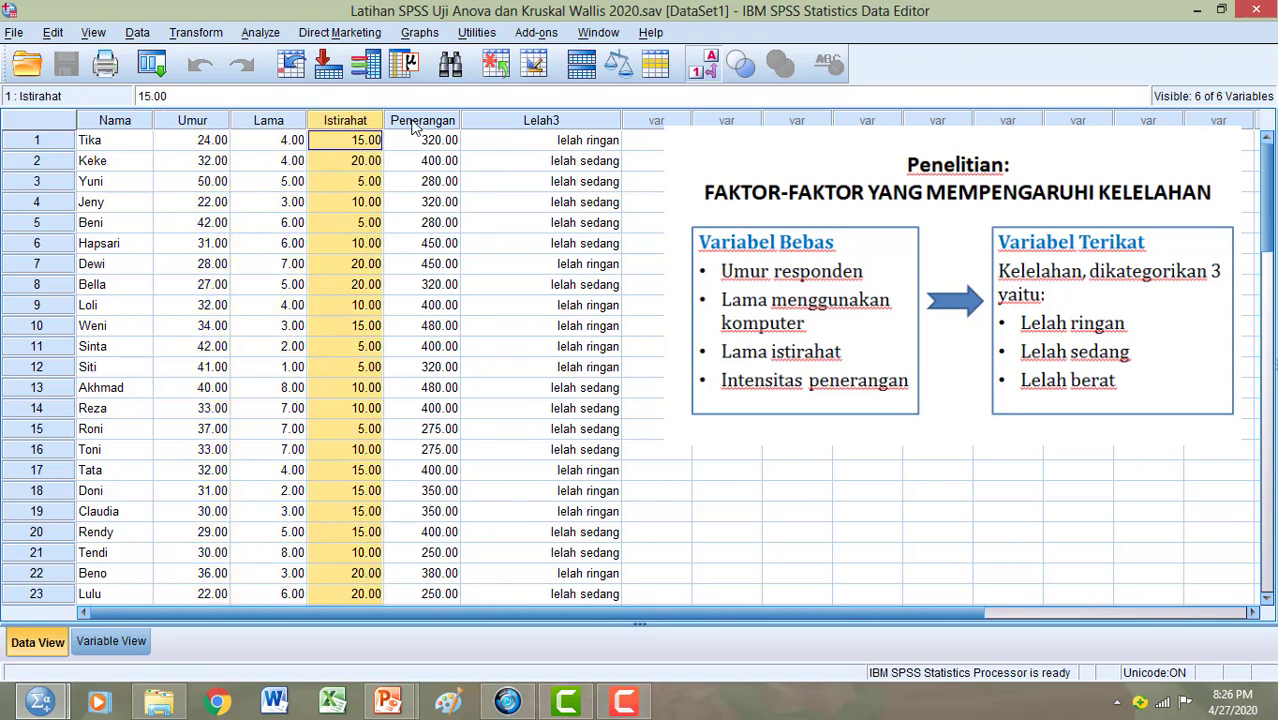
left_click(413, 124)
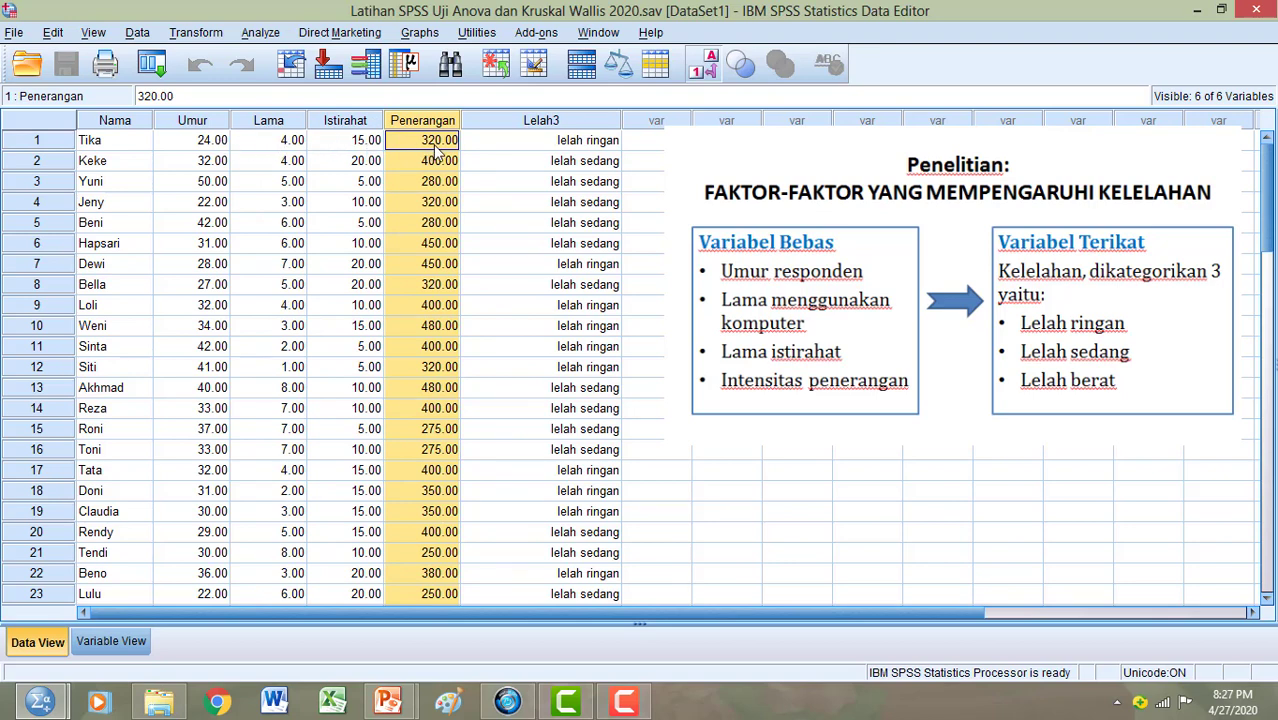
left_click(518, 127)
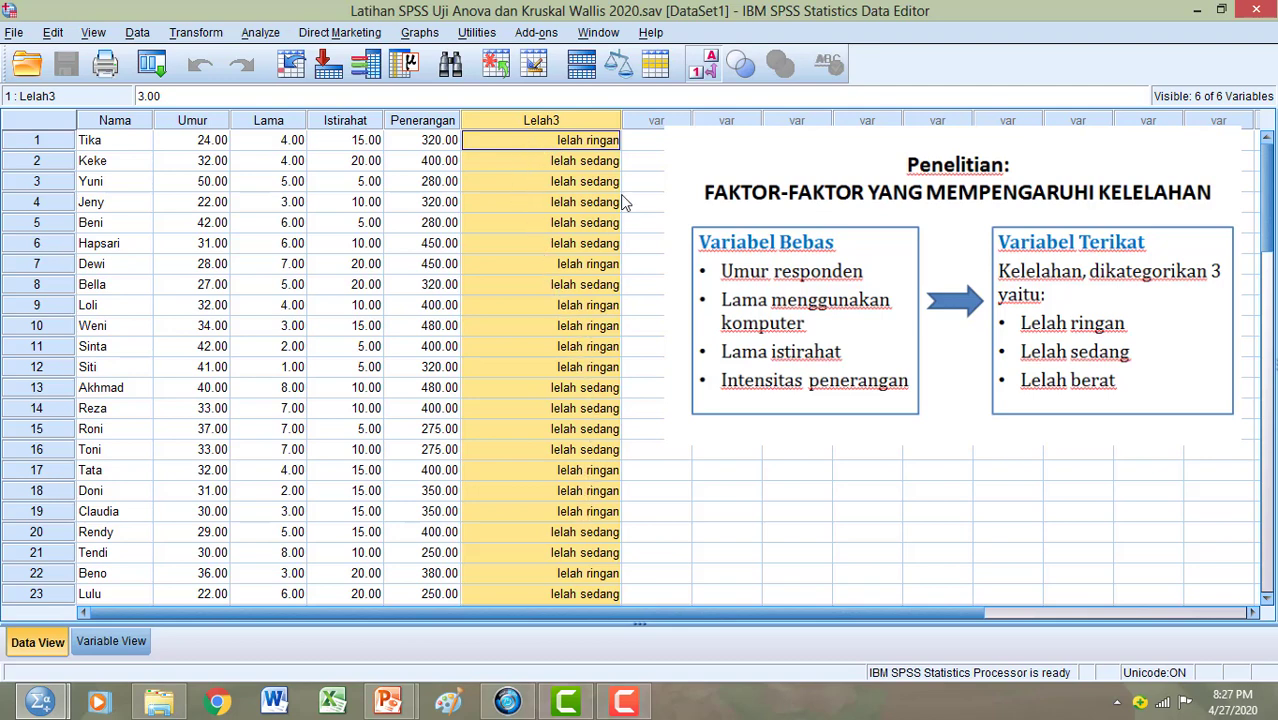
double_click(603, 145)
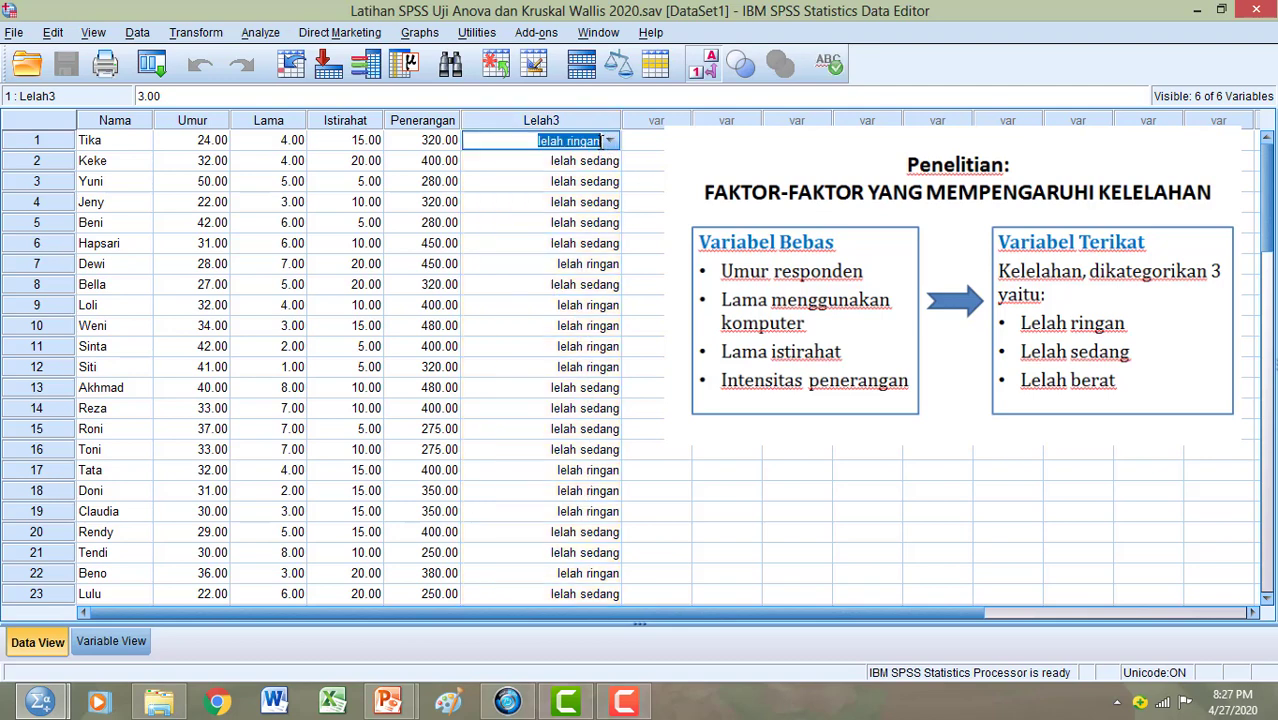
left_click(607, 165)
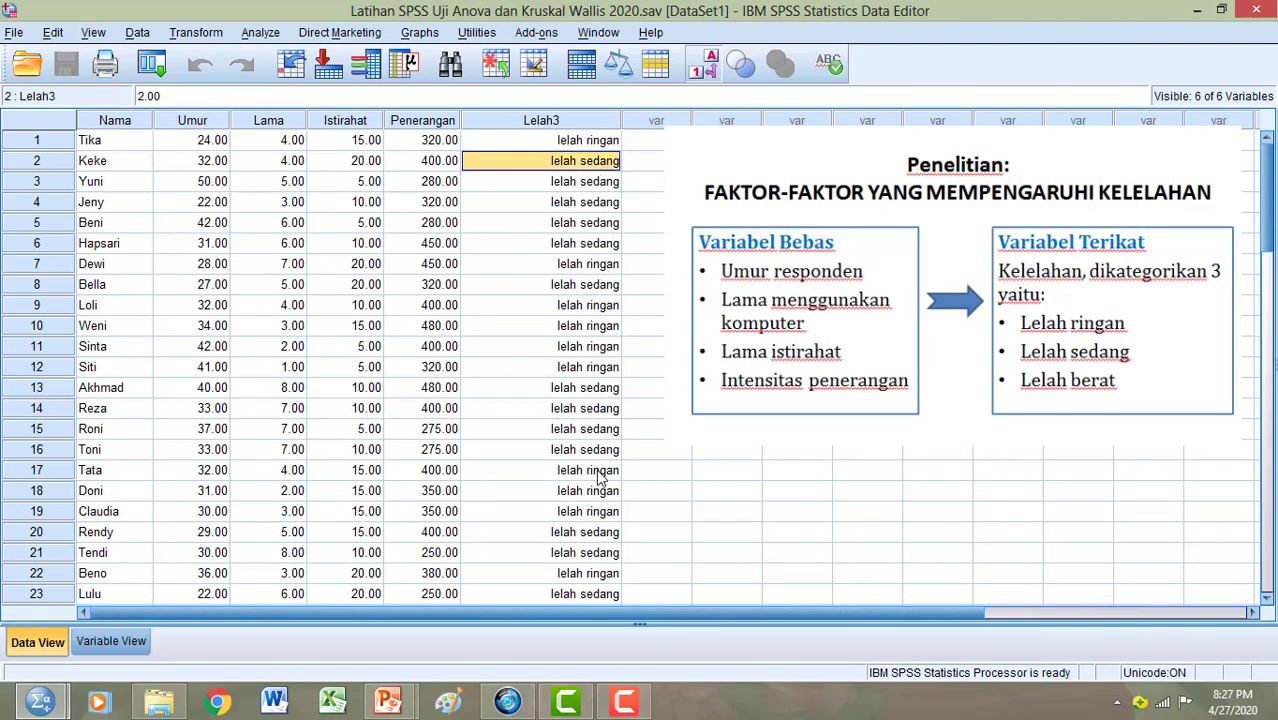
scroll(590, 400, "down", 5)
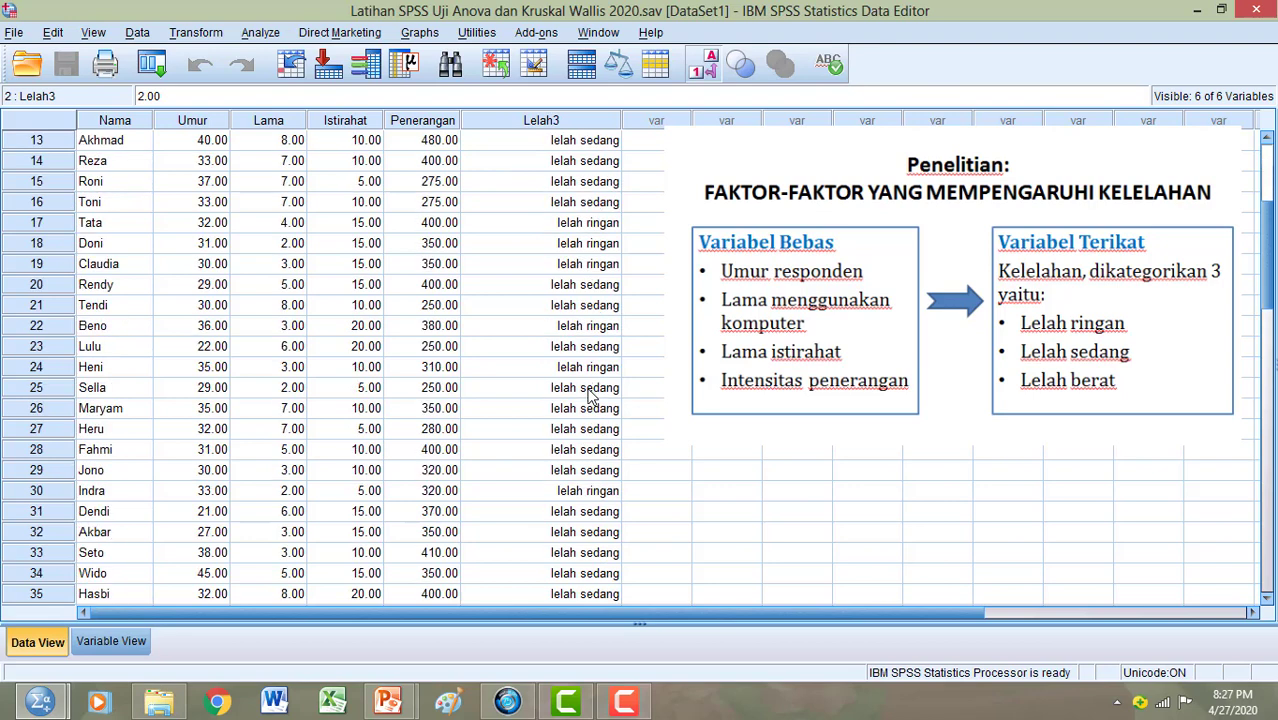
left_click(592, 557)
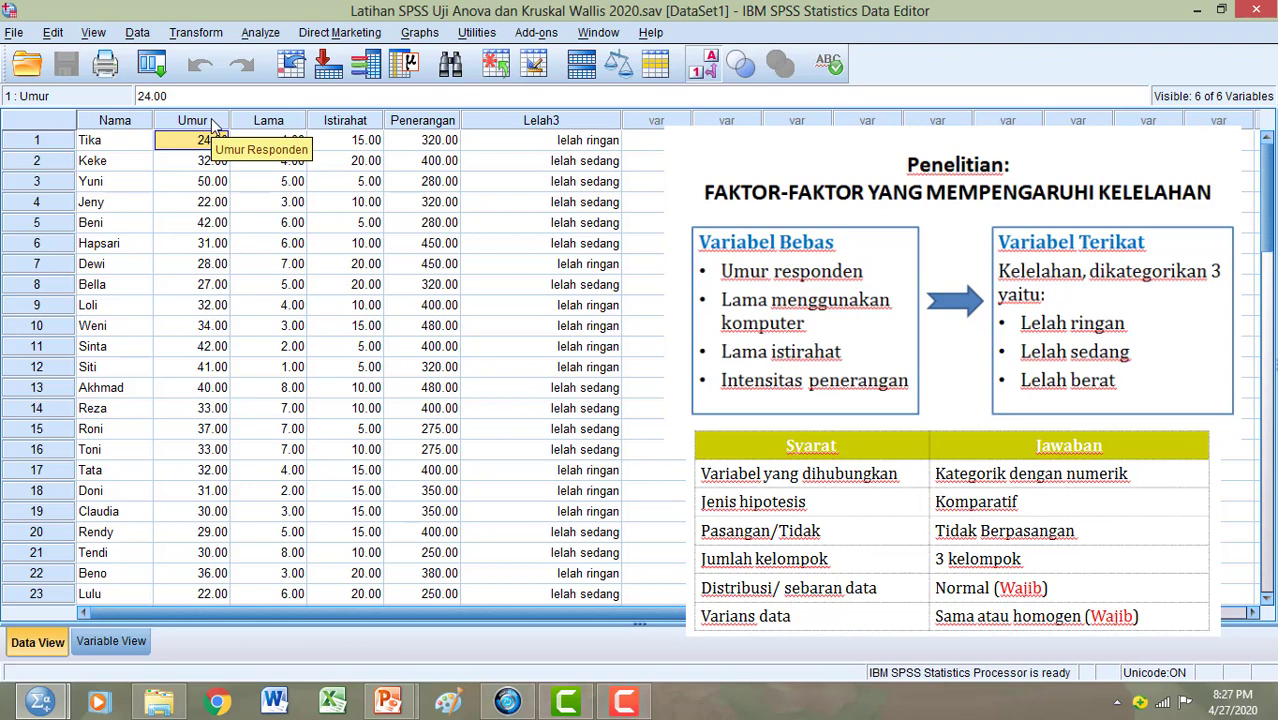
Examine each numeric variable, Umur, Lama, Istirahat and Penerangan, in turn against the categorical Lelah3 column
left_click(211, 121)
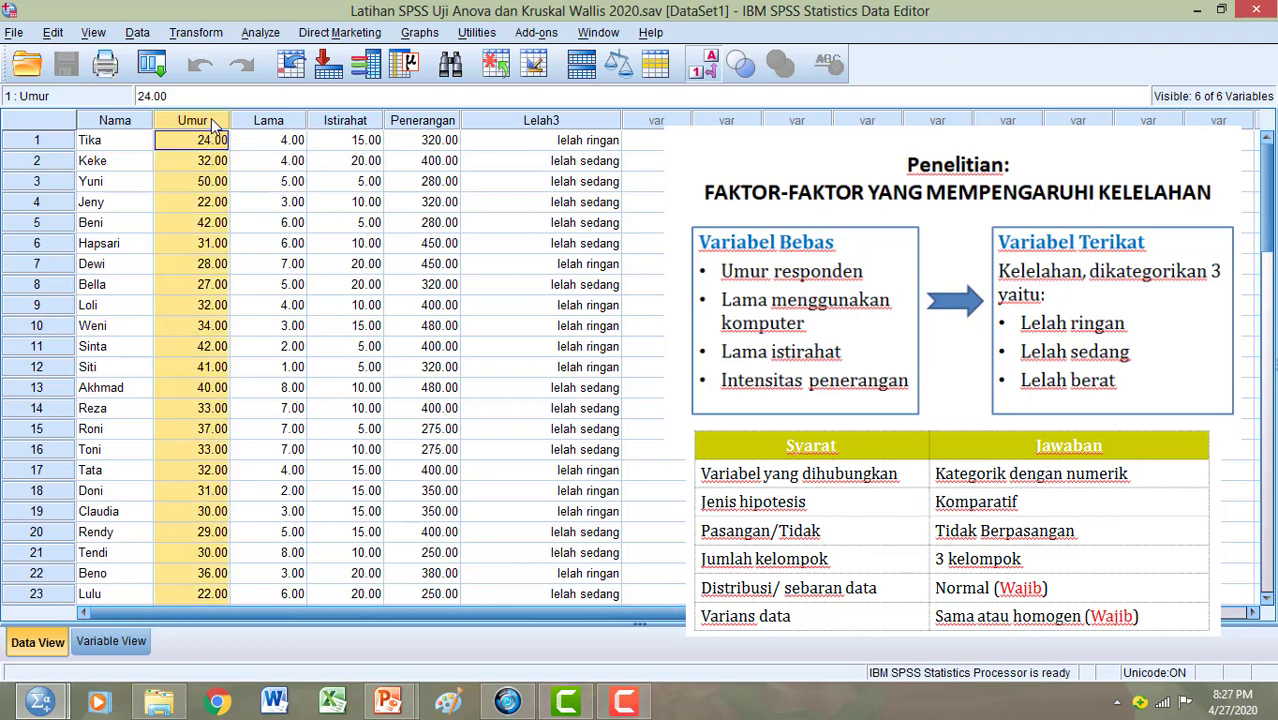
left_click(575, 122)
left_click(267, 120)
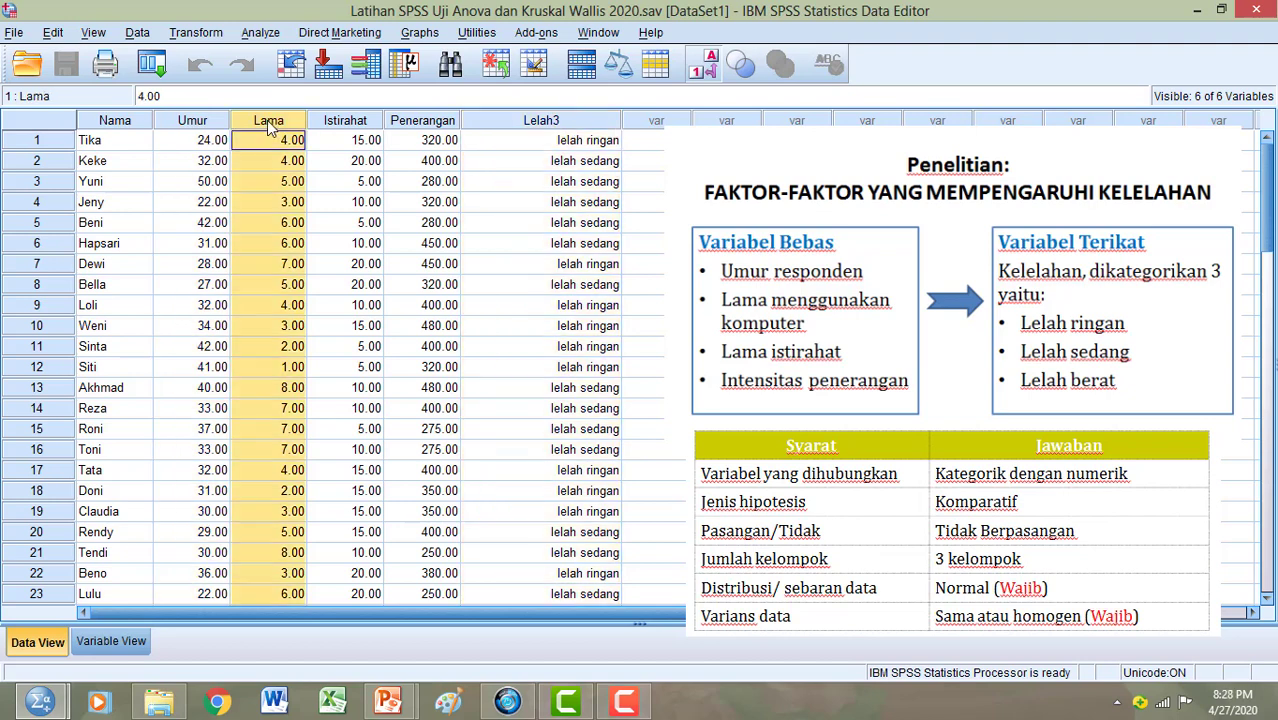
left_click(541, 120)
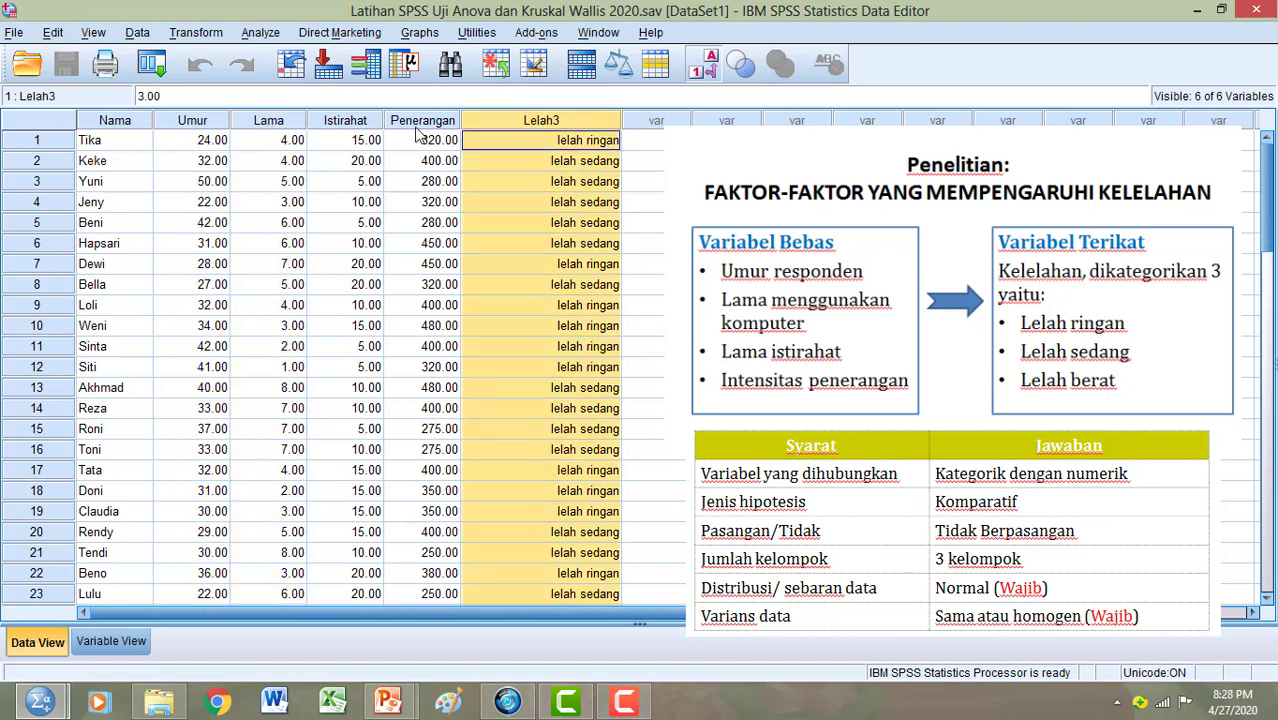
left_click(365, 124)
left_click(528, 121)
left_click(425, 121)
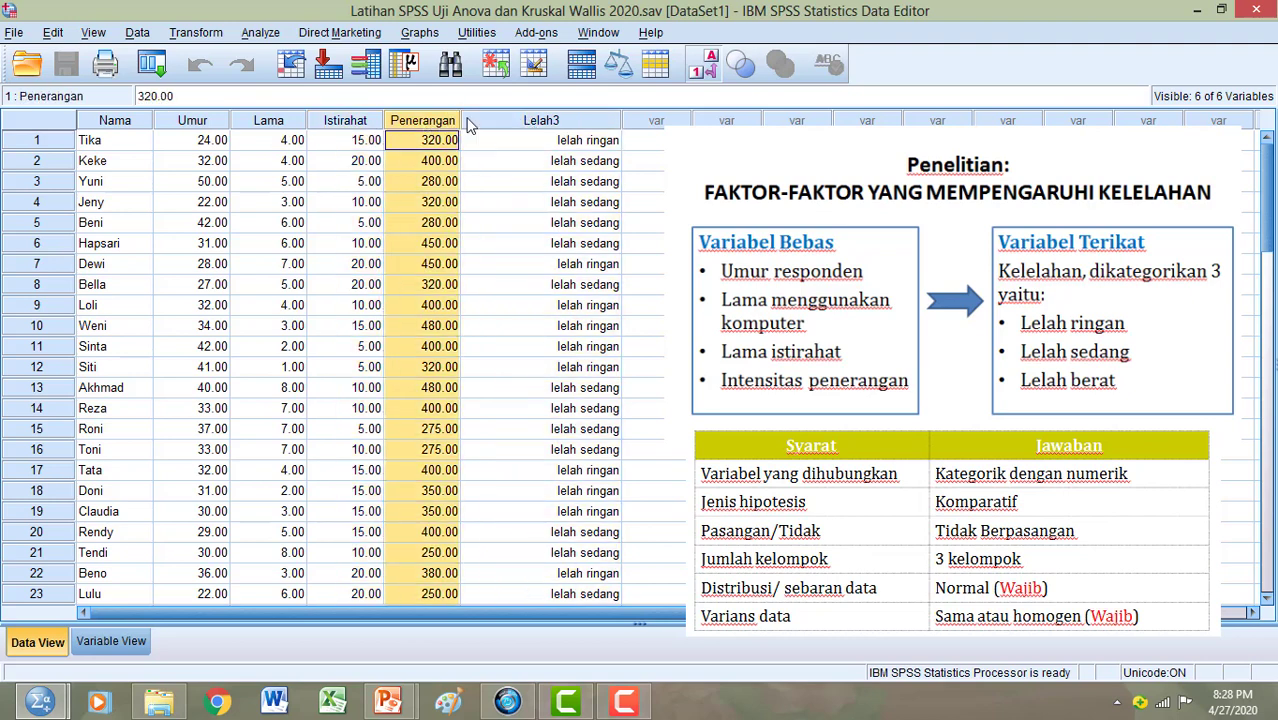
left_click(541, 121)
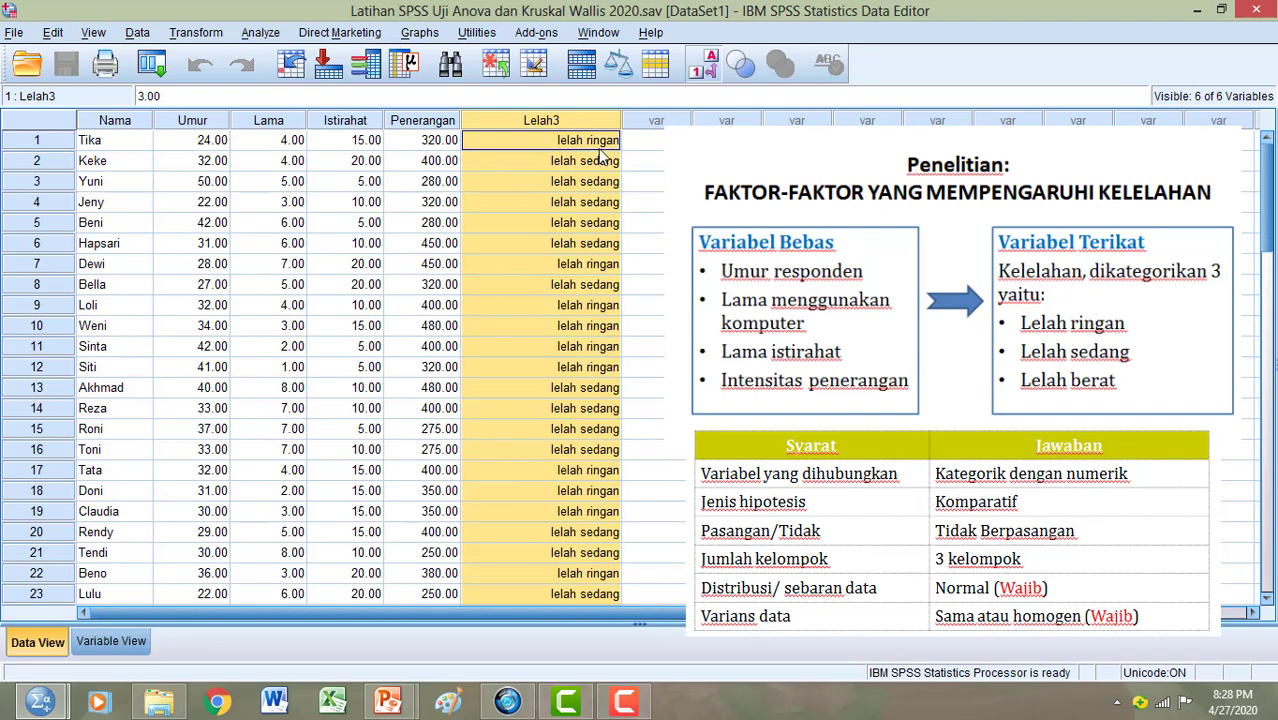
Inspect example cases of the lelah ringan, lelah sedang and lelah berat groups in Lelah3
left_click(600, 147)
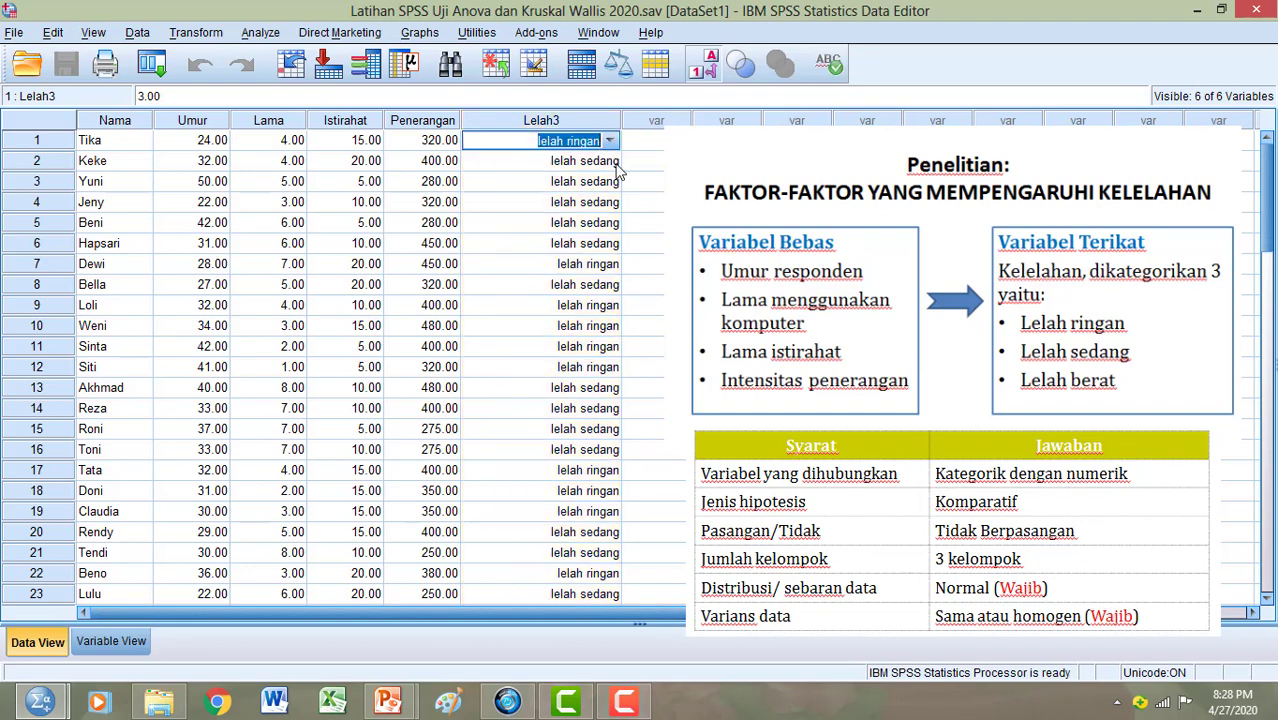
left_click(612, 164)
scroll(620, 285, "down", 9)
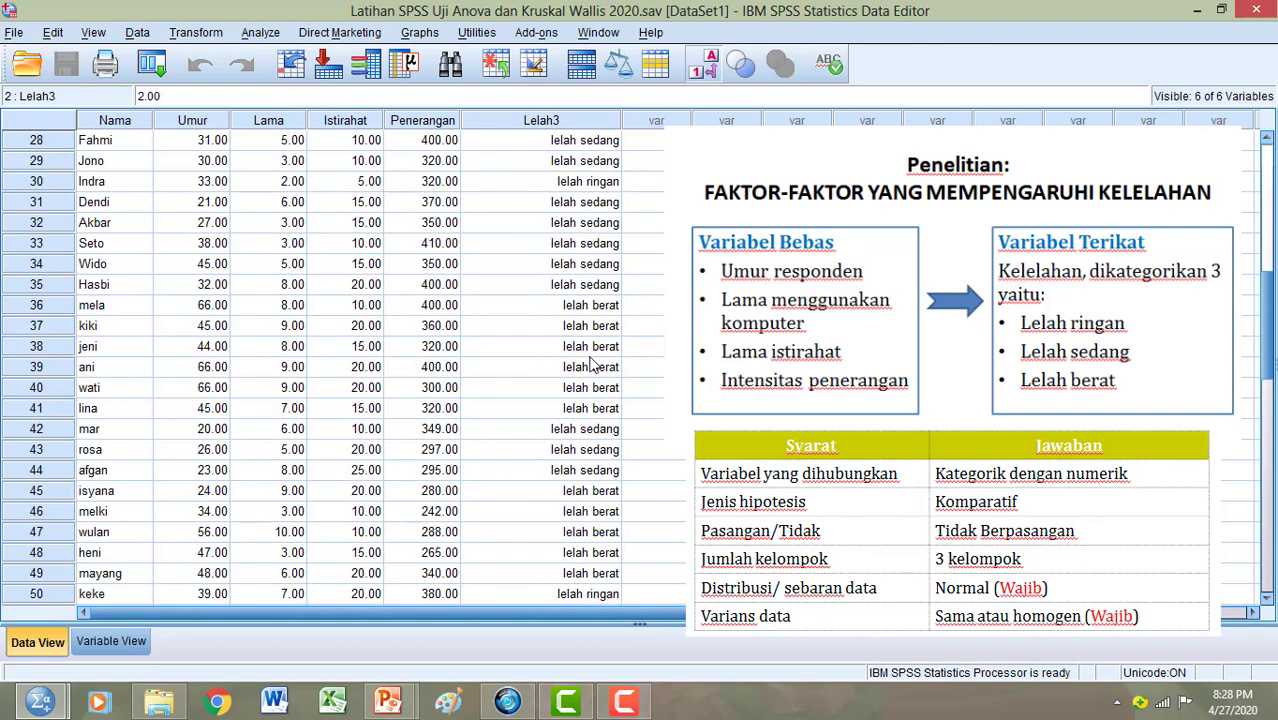
left_click(577, 312)
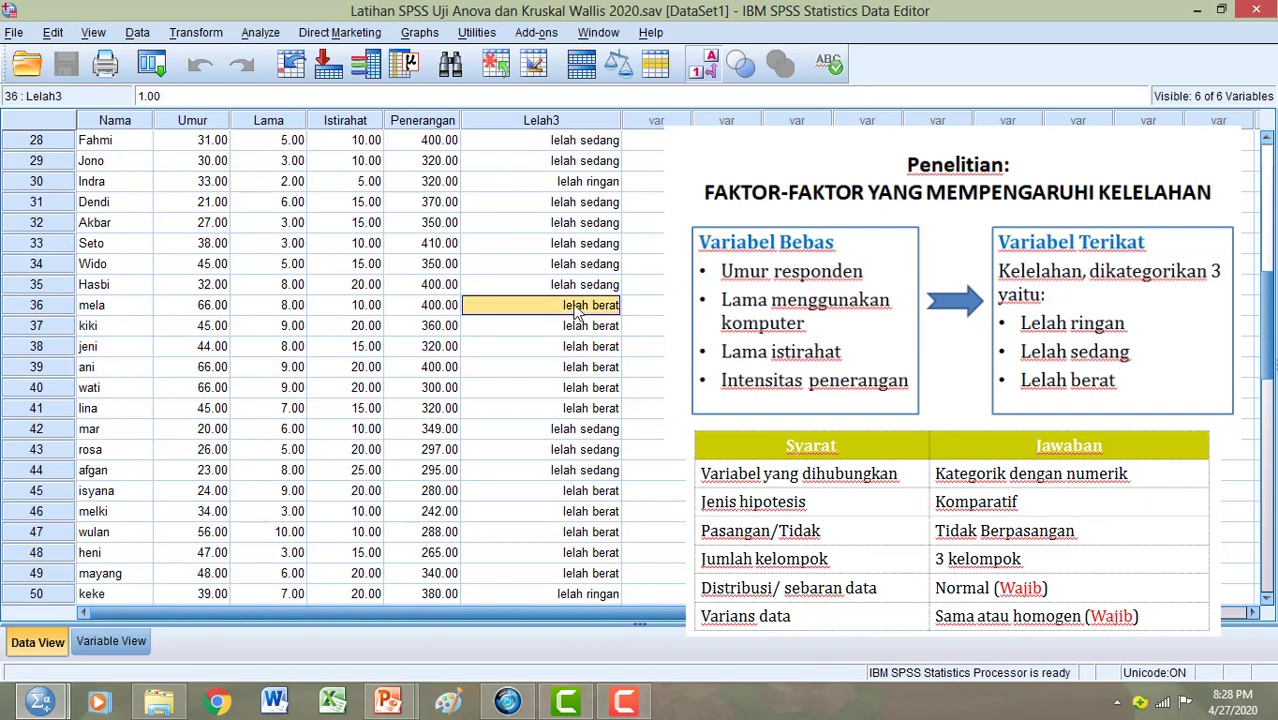
scroll(577, 310, "up", 9)
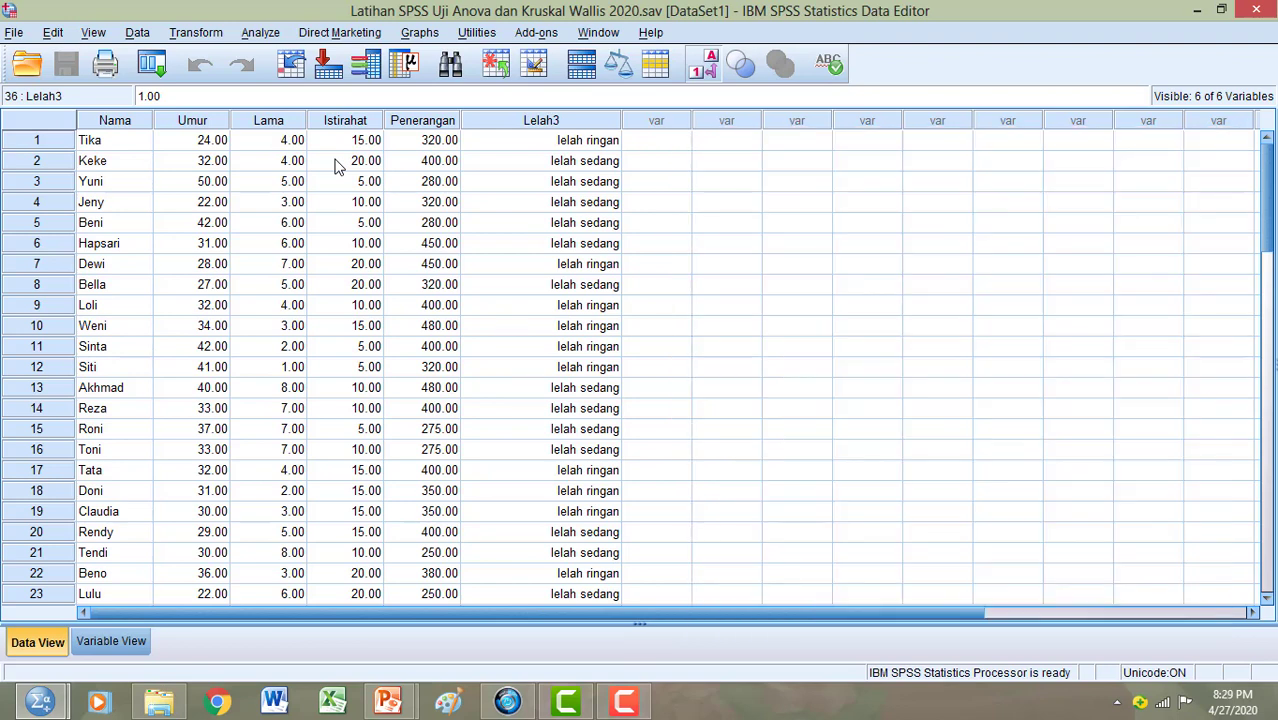
Set up an Explore analysis with Umur Responden, Lama penggunaan, Lama istirahat and Intensitas penerangan as dependents and Lelah kategorik as the factor
left_click(259, 33)
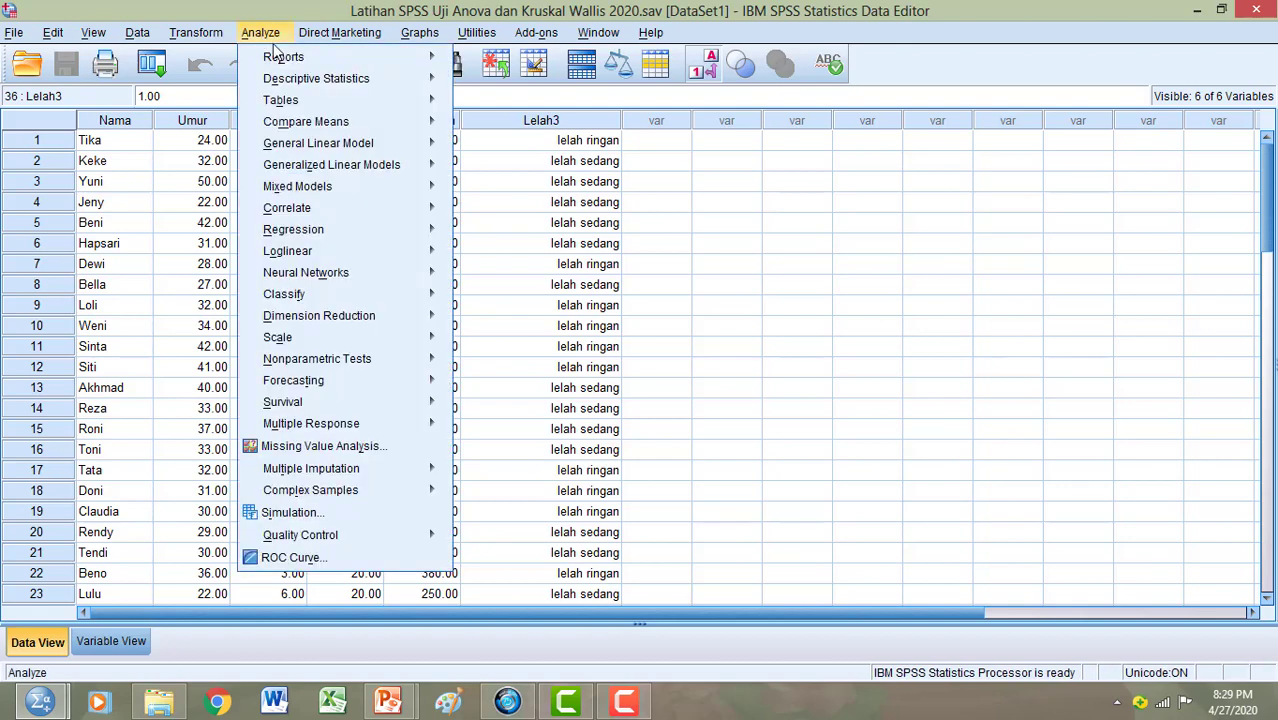
mouse_move(432, 88)
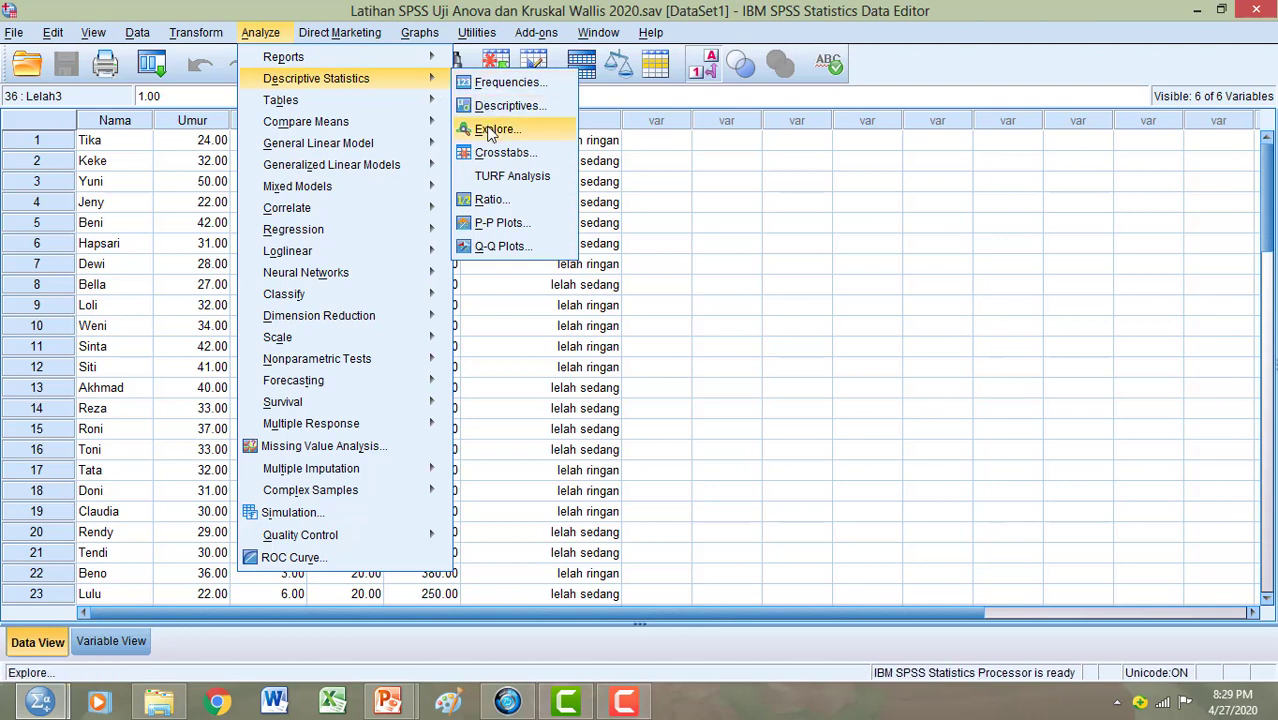
left_click(491, 131)
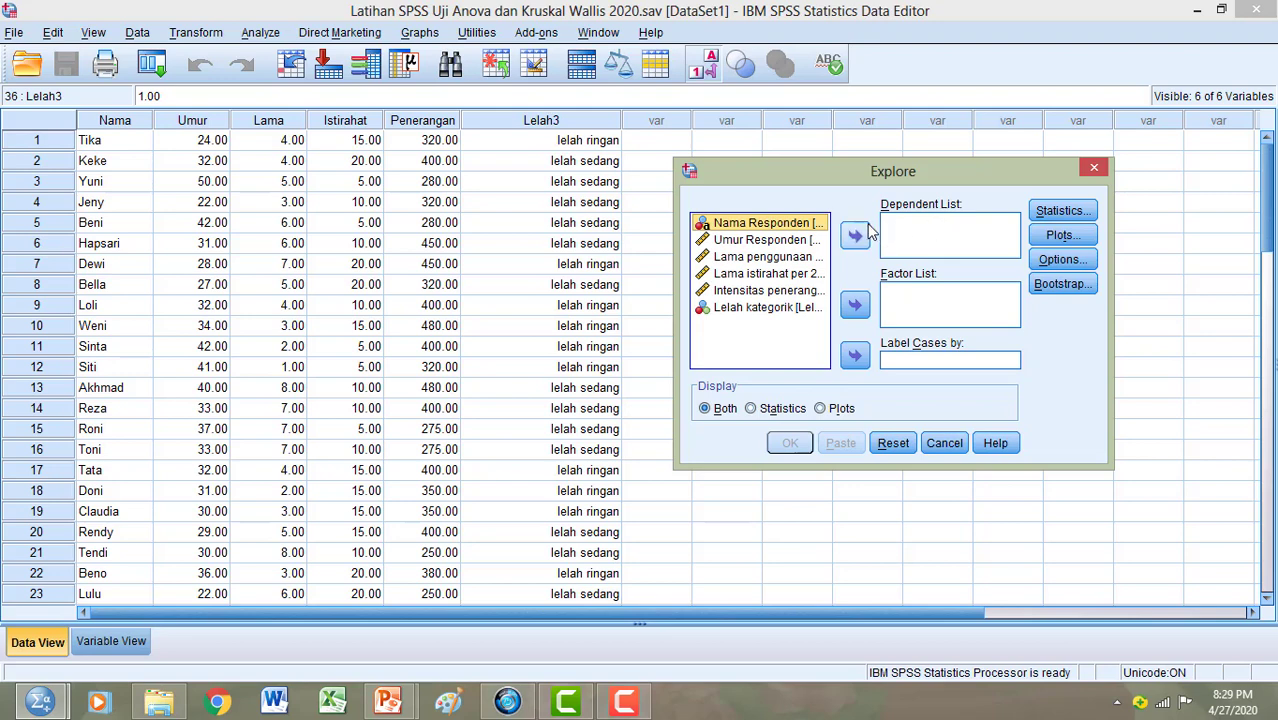
left_click(782, 244)
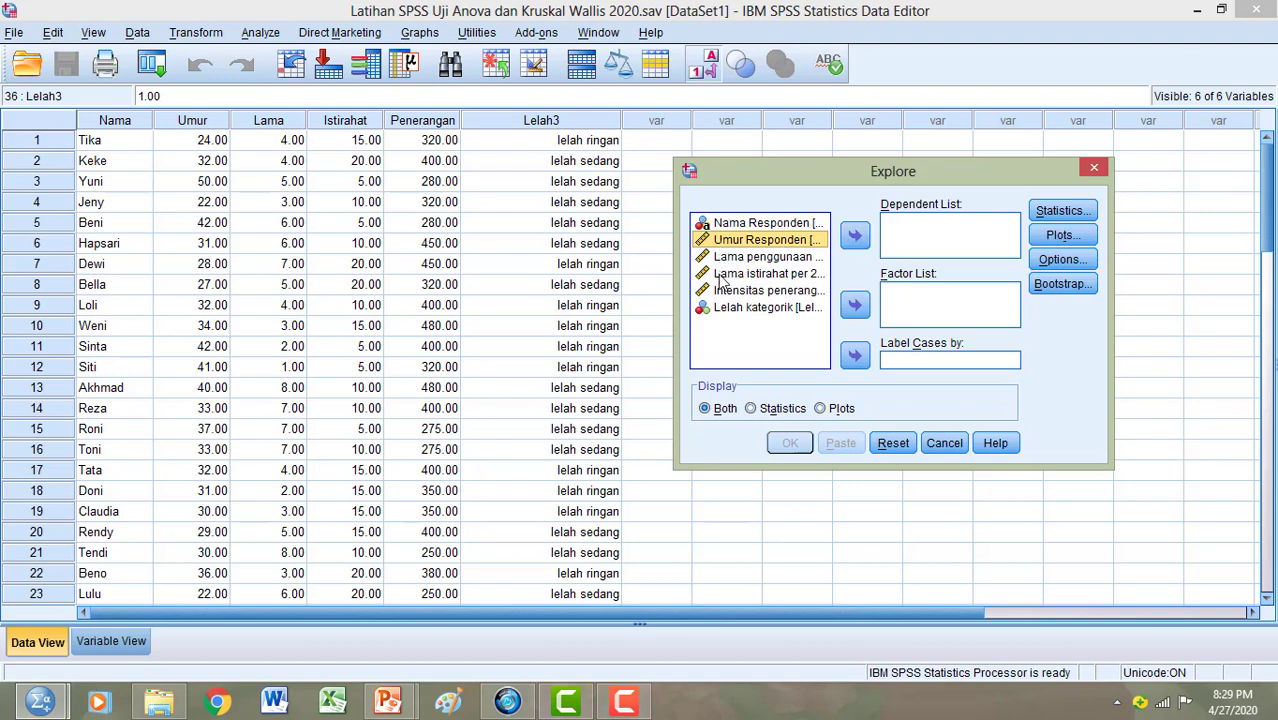
left_click(855, 237)
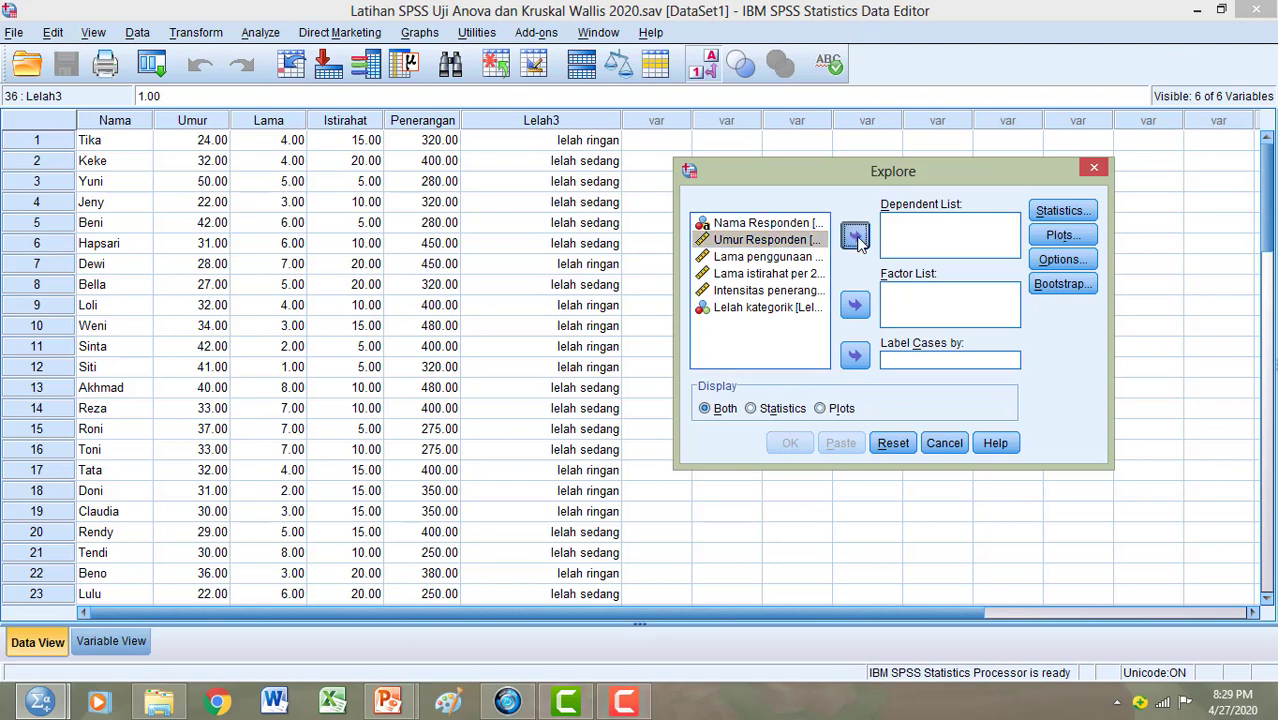
left_click(796, 244)
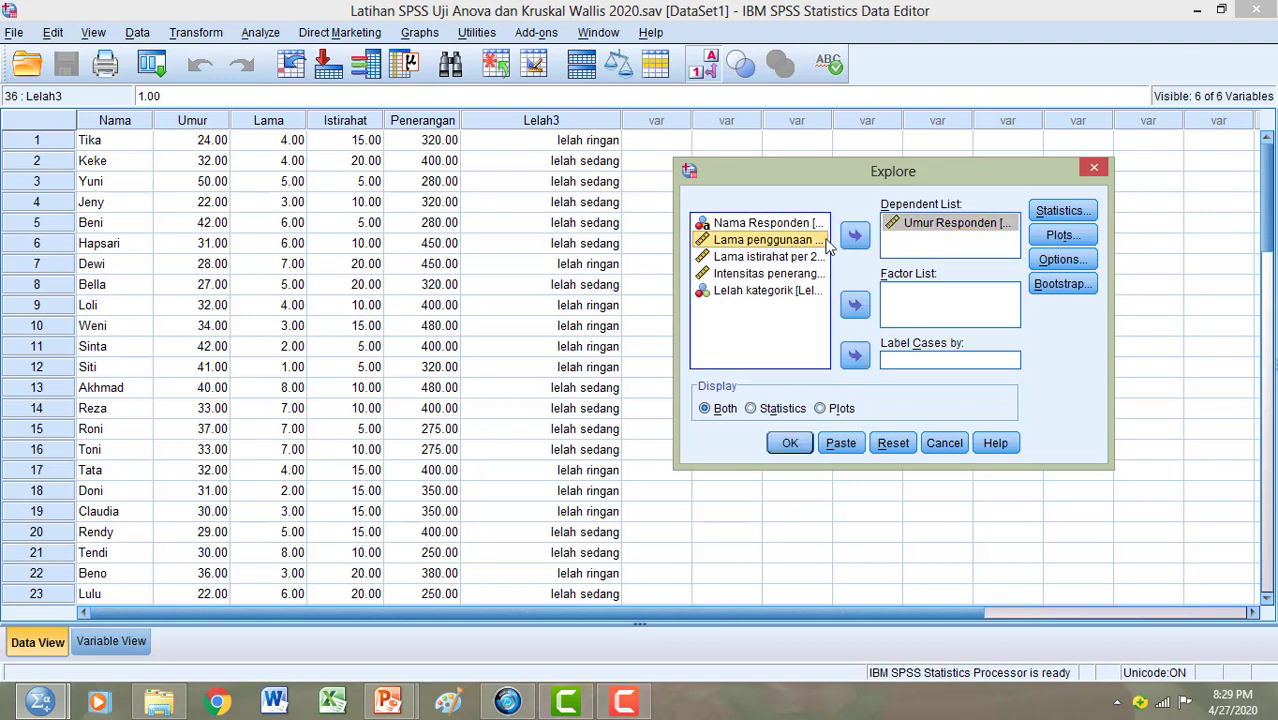
left_click(855, 236)
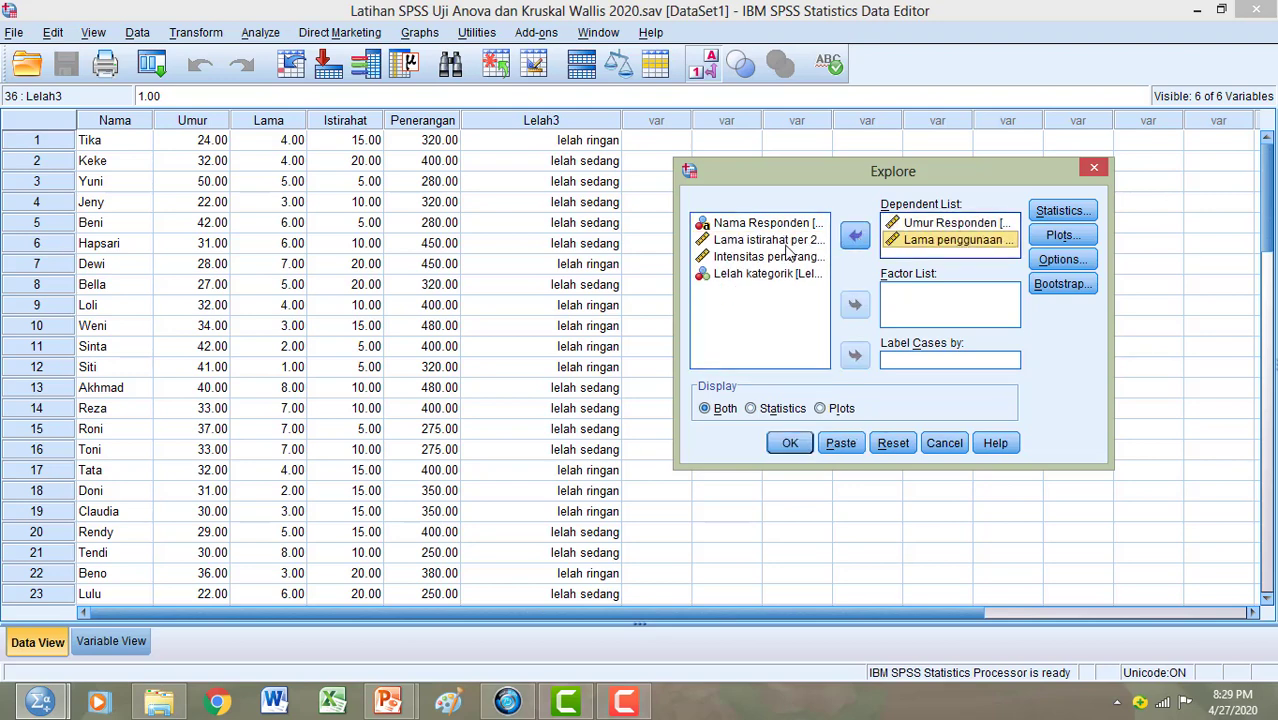
left_click(787, 241)
left_click(855, 236)
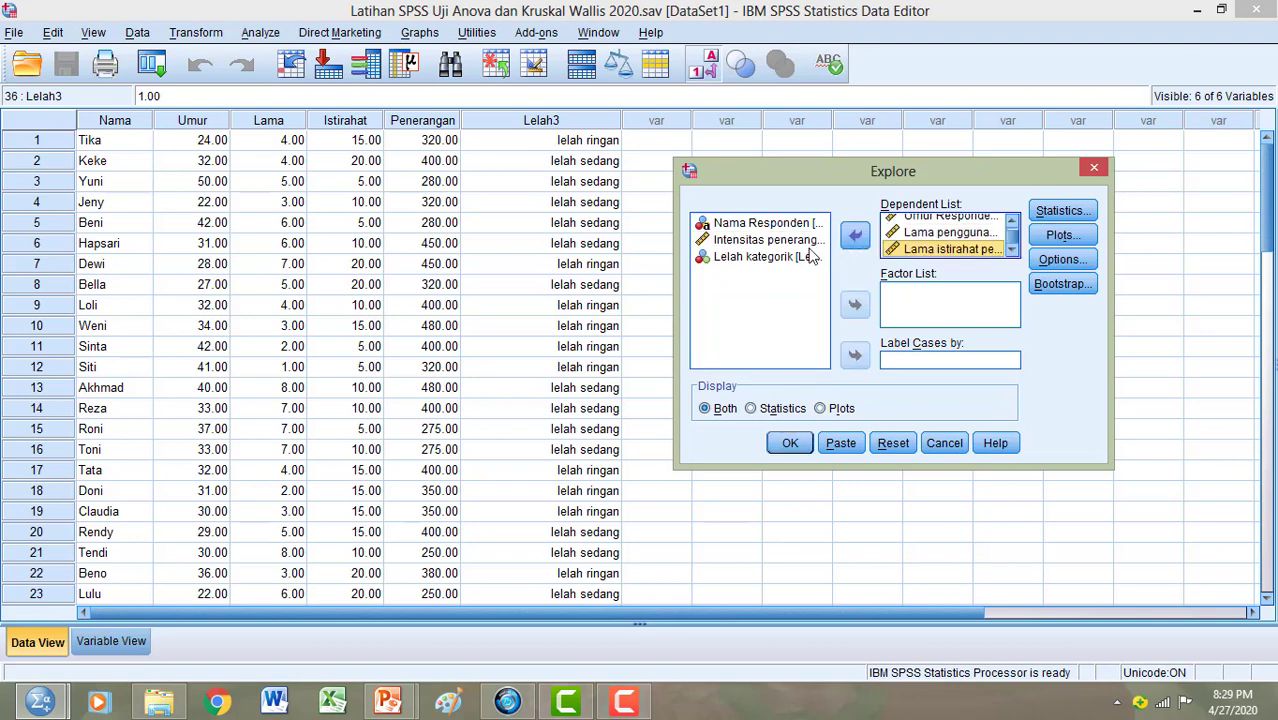
left_click(787, 241)
left_click(855, 238)
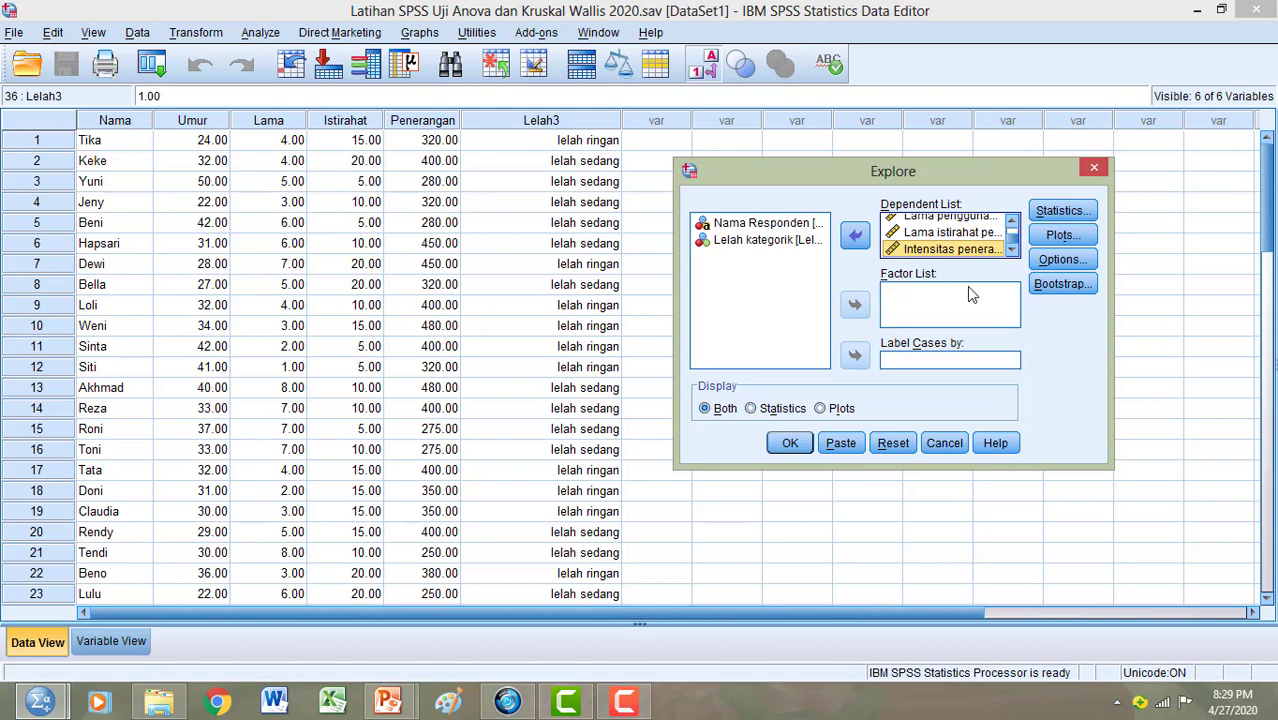
left_click(771, 241)
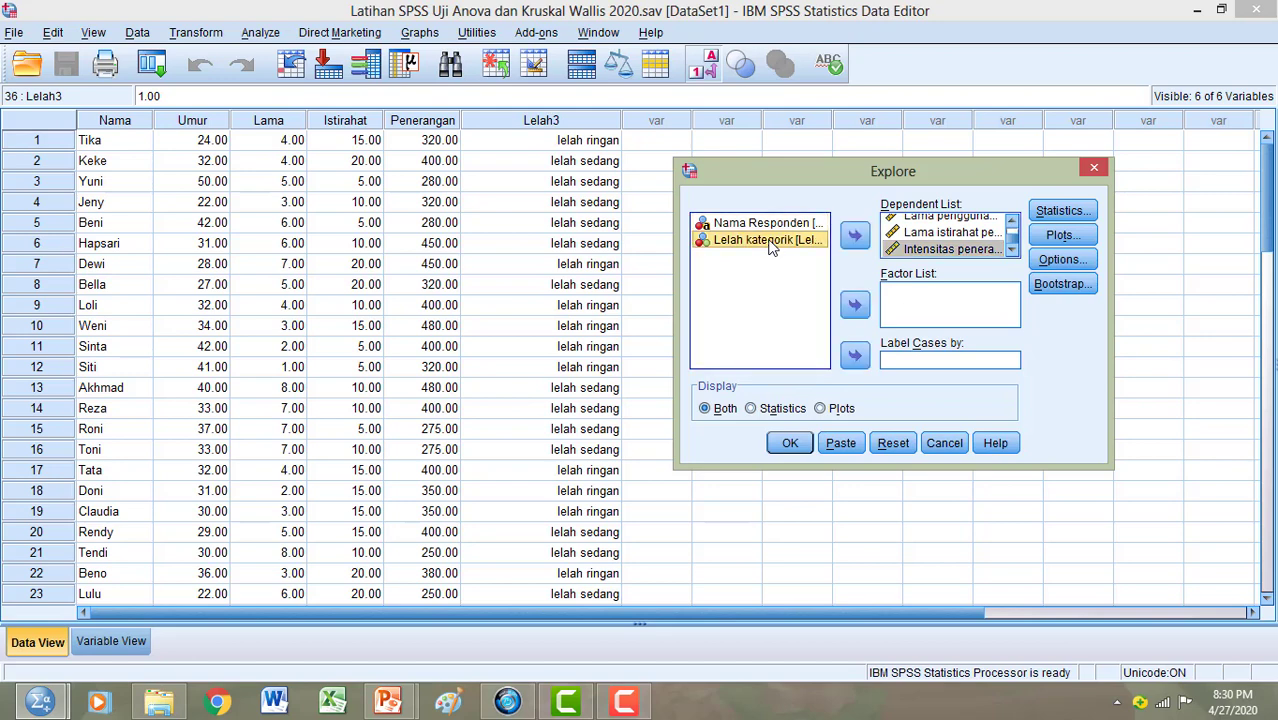
left_click(850, 307)
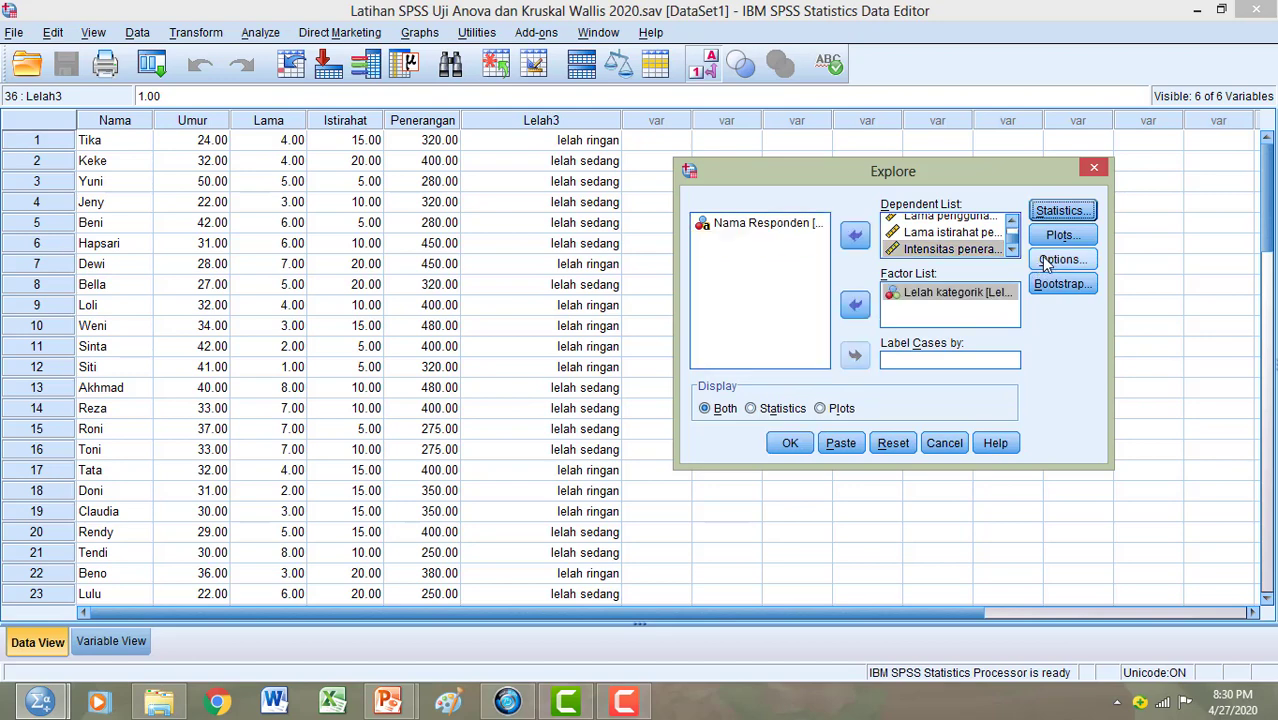
Configure the Explore plots with normality tests and histograms but no stem-and-leaf, and run the analysis
left_click(1050, 238)
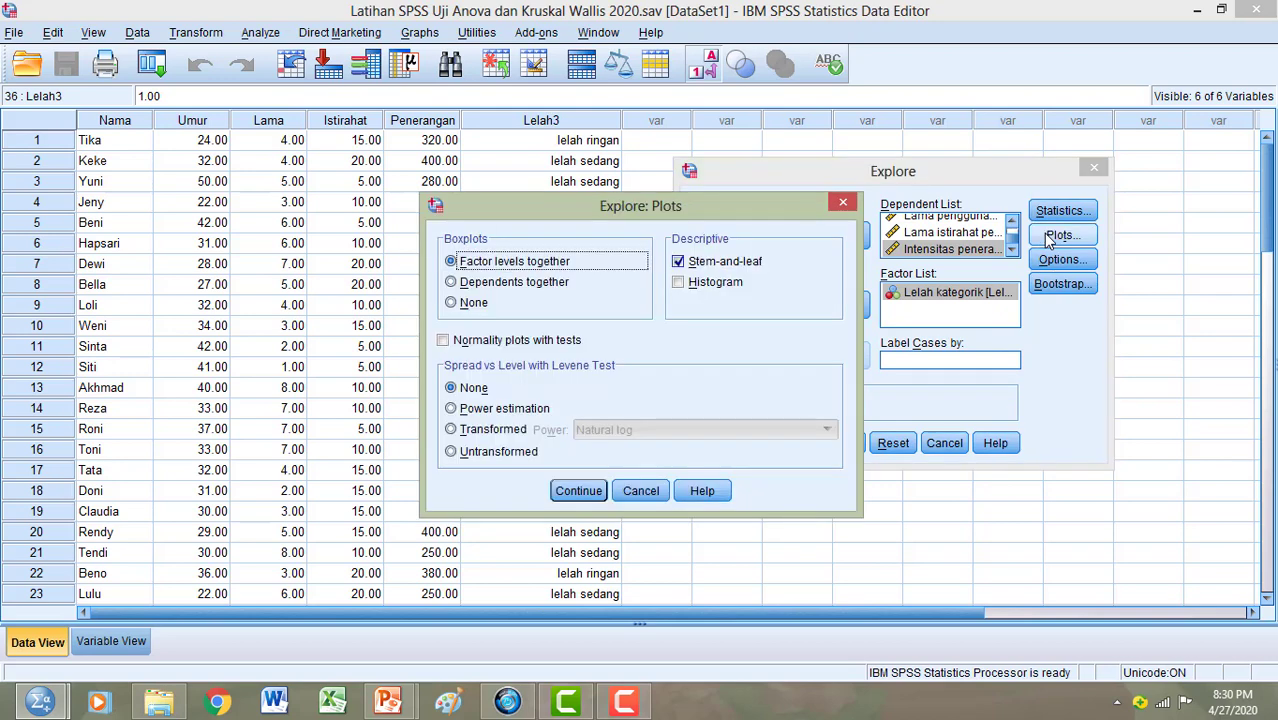
left_click(727, 286)
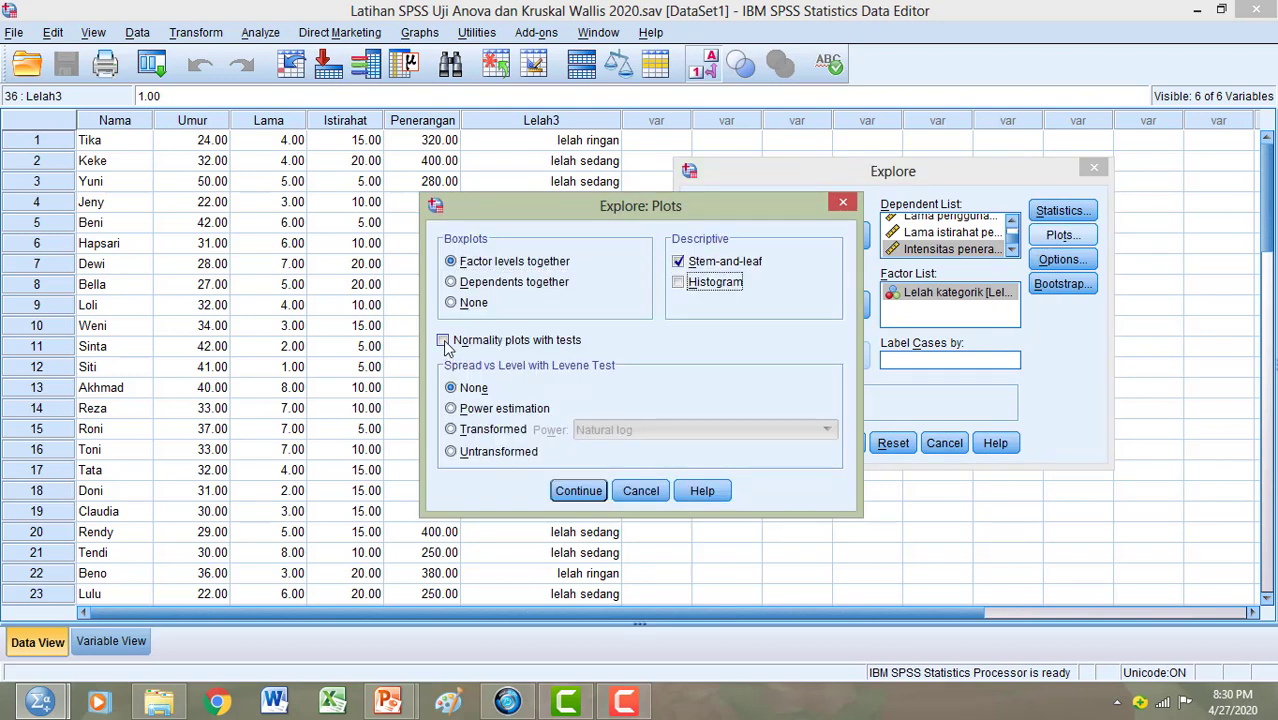
left_click(444, 341)
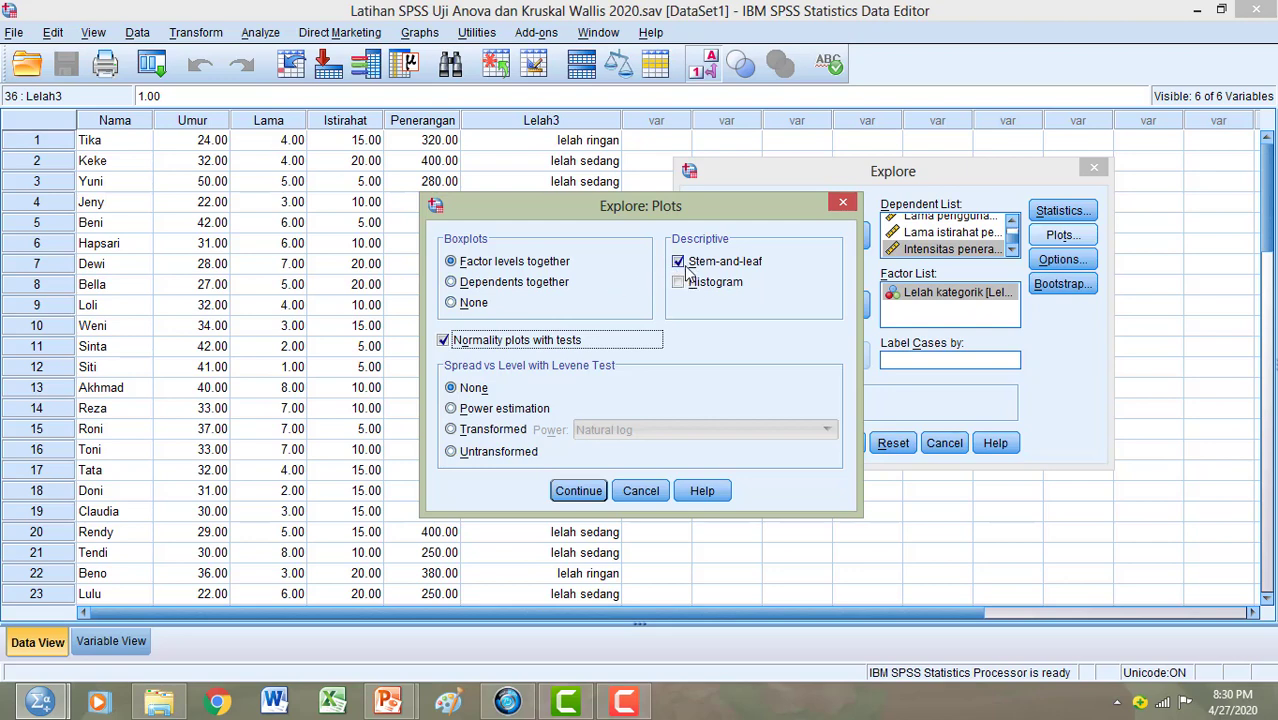
left_click(679, 285)
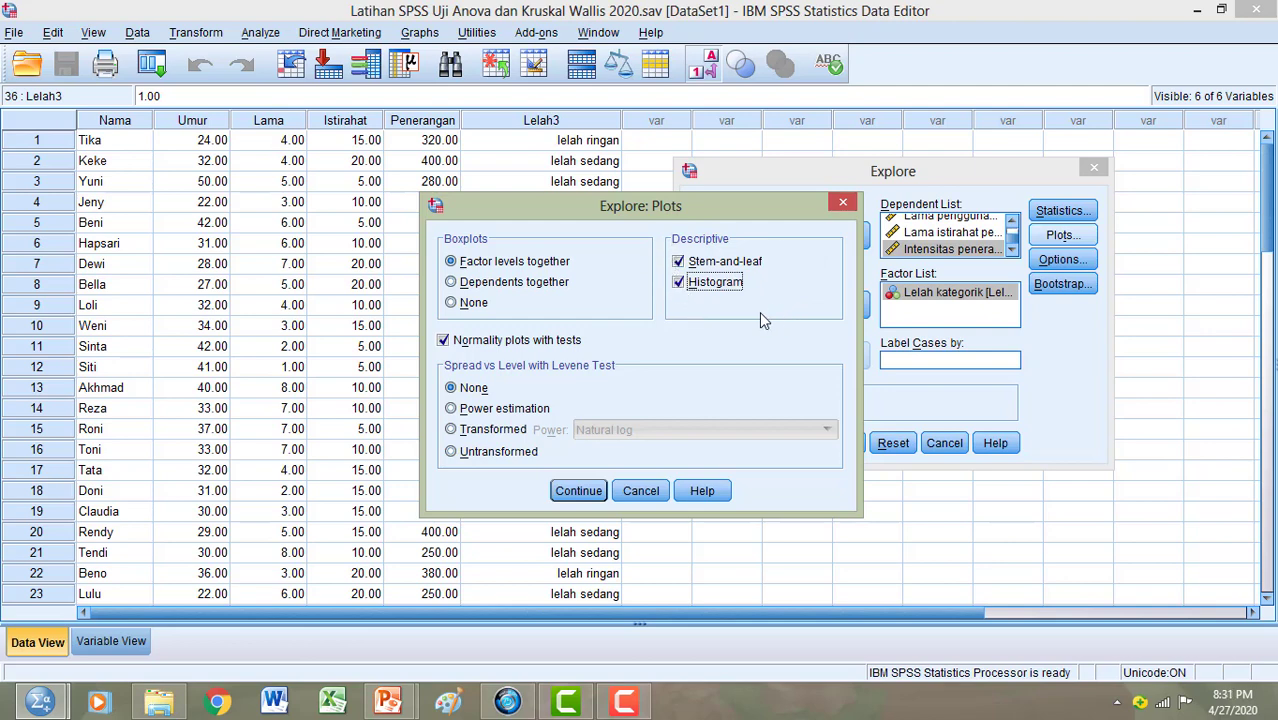
left_click(678, 264)
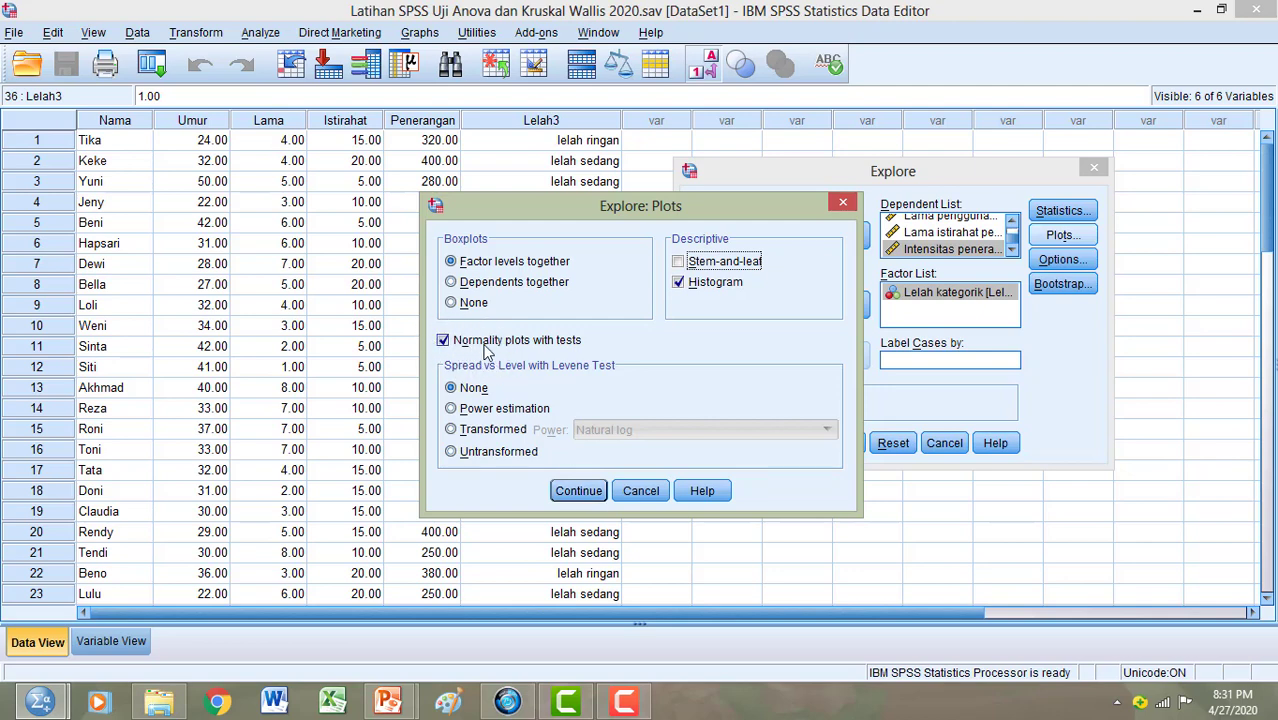
left_click(578, 490)
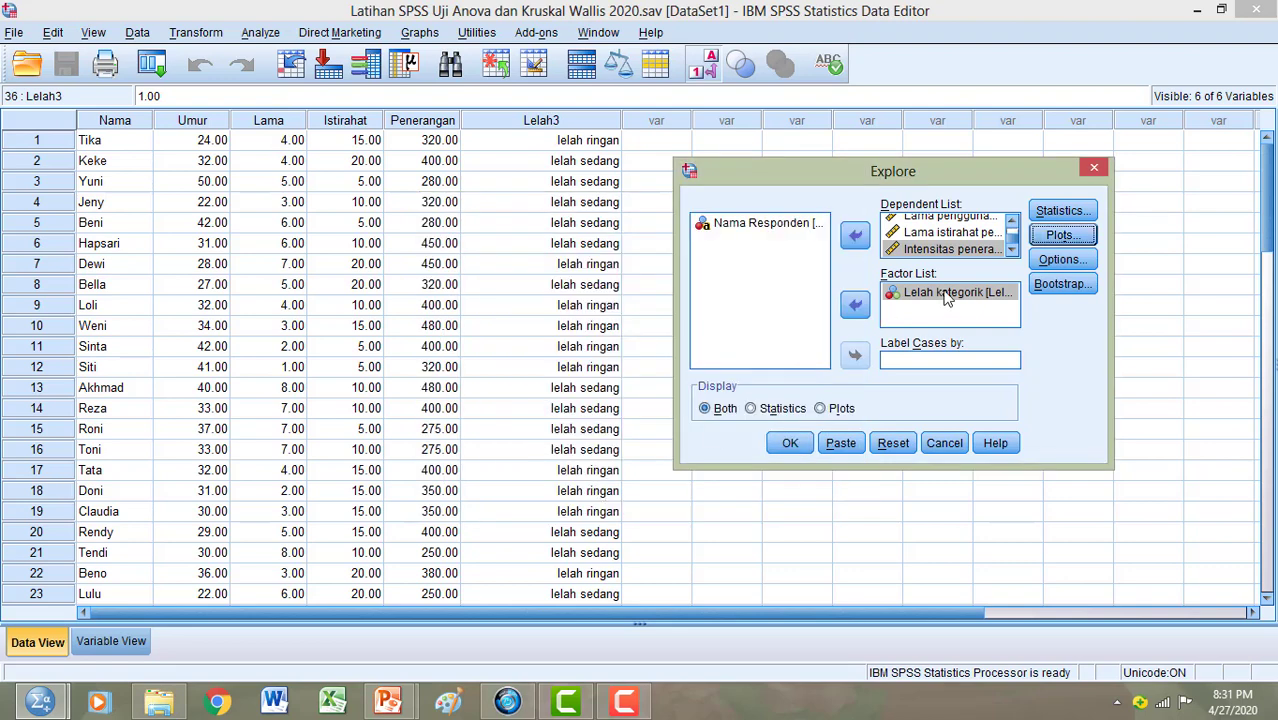
left_click(789, 442)
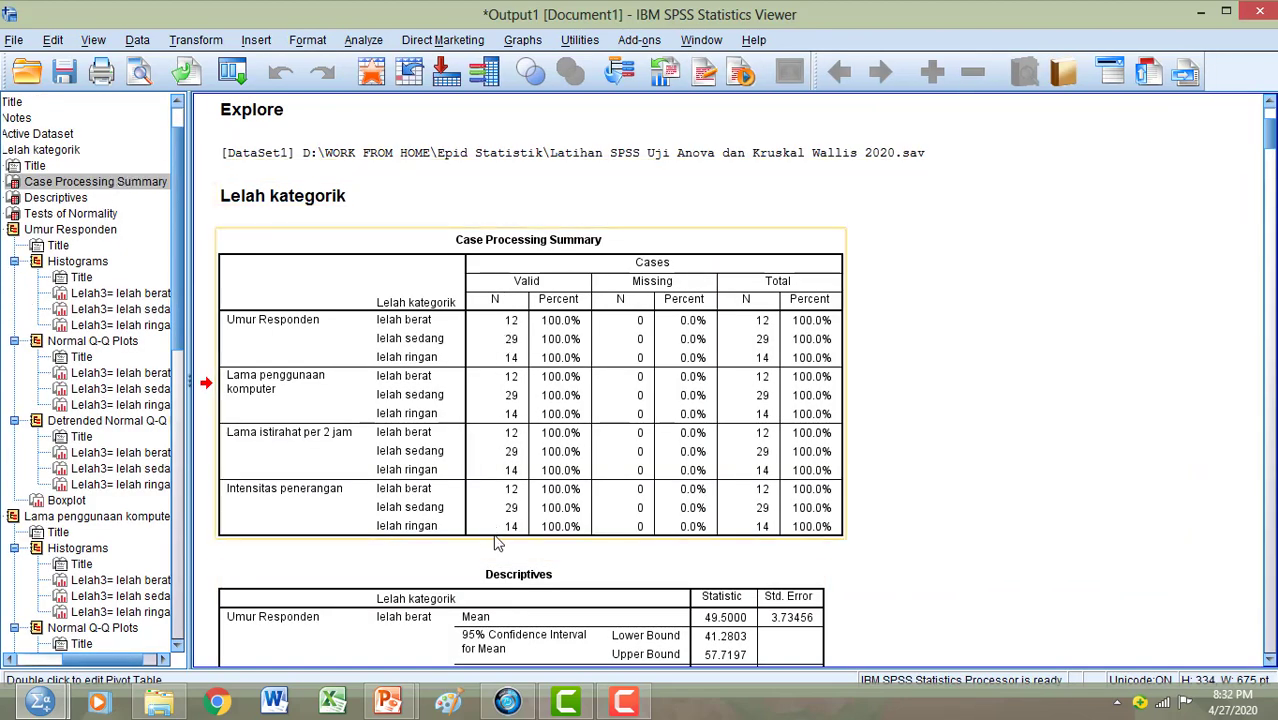
Go to the Tests of Normality table and examine the significance values of each variable per fatigue category
left_click_drag(115, 661, 98, 659)
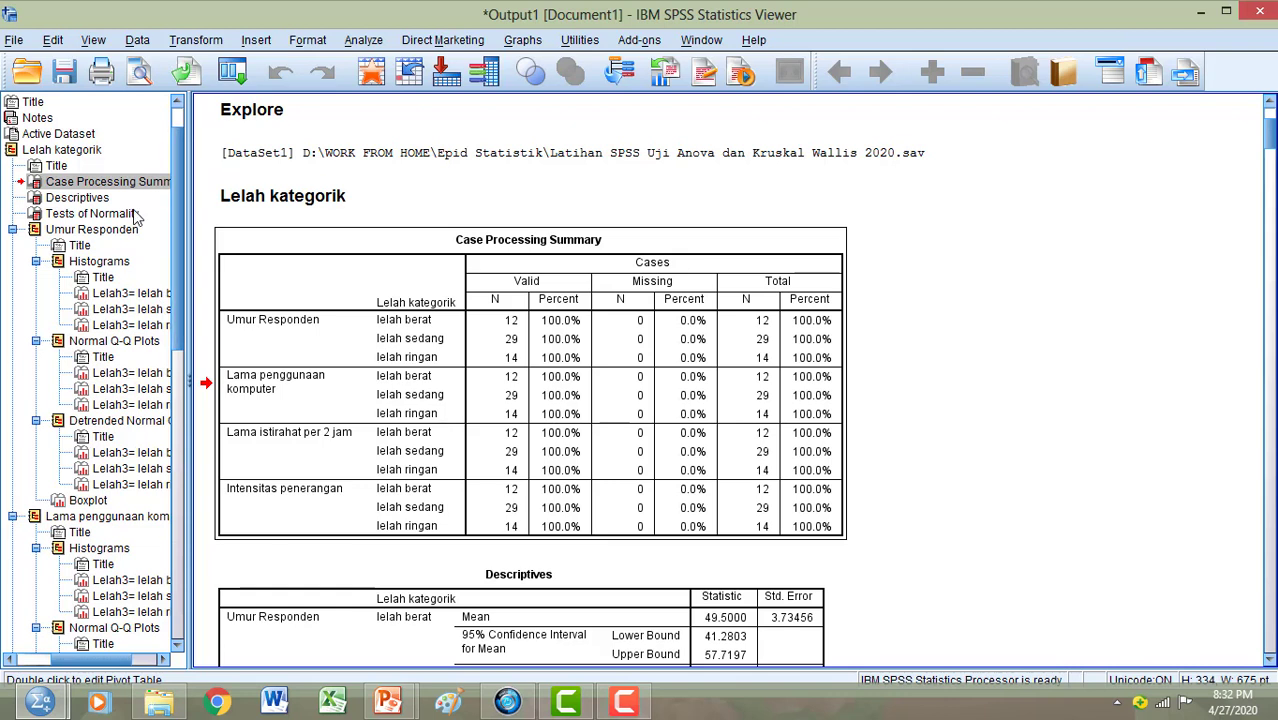
left_click(58, 219)
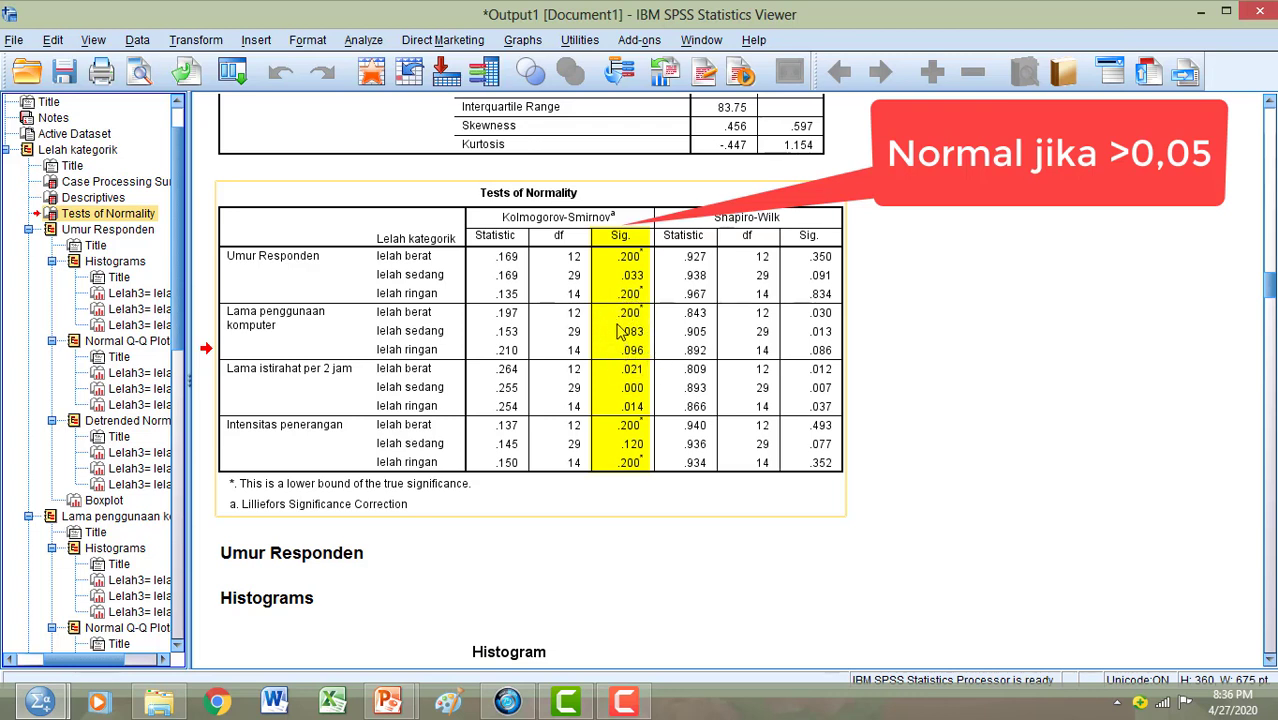
left_click(327, 335)
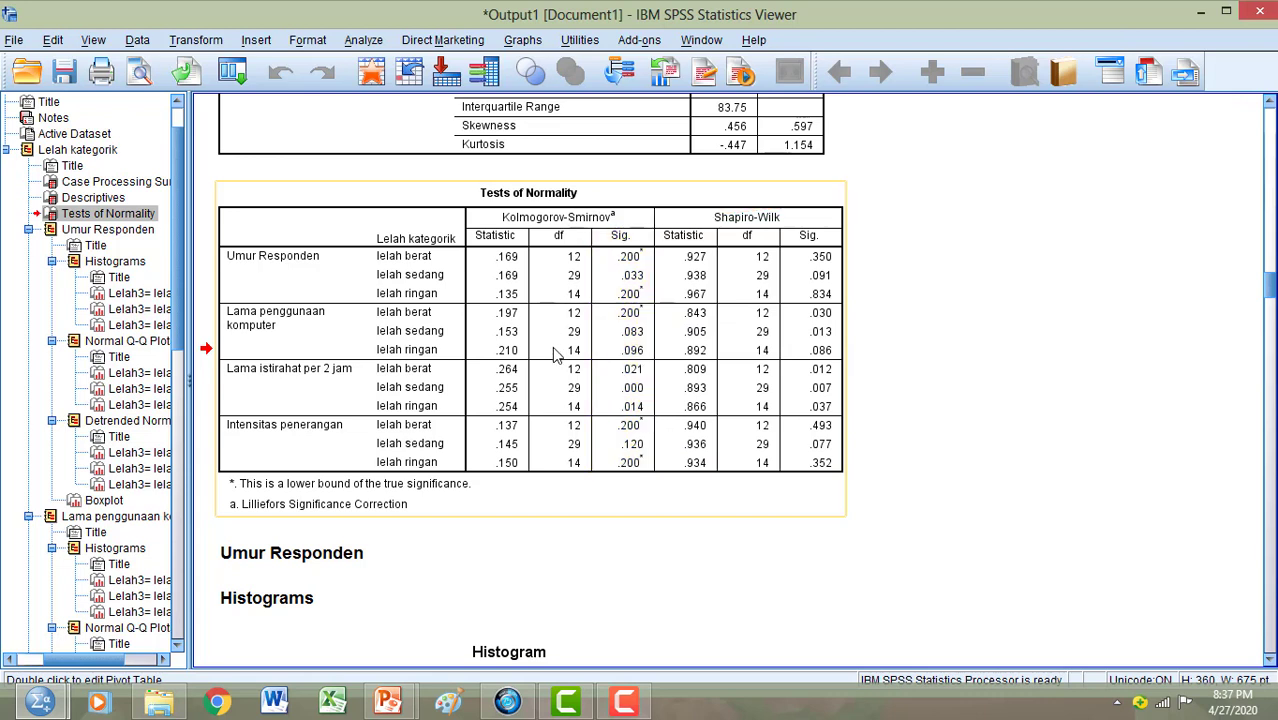
Set up a One-Way ANOVA with Lama penggunaan komputer and Intensitas penerangan as dependents and Lelah kategorik as the factor
left_click(352, 42)
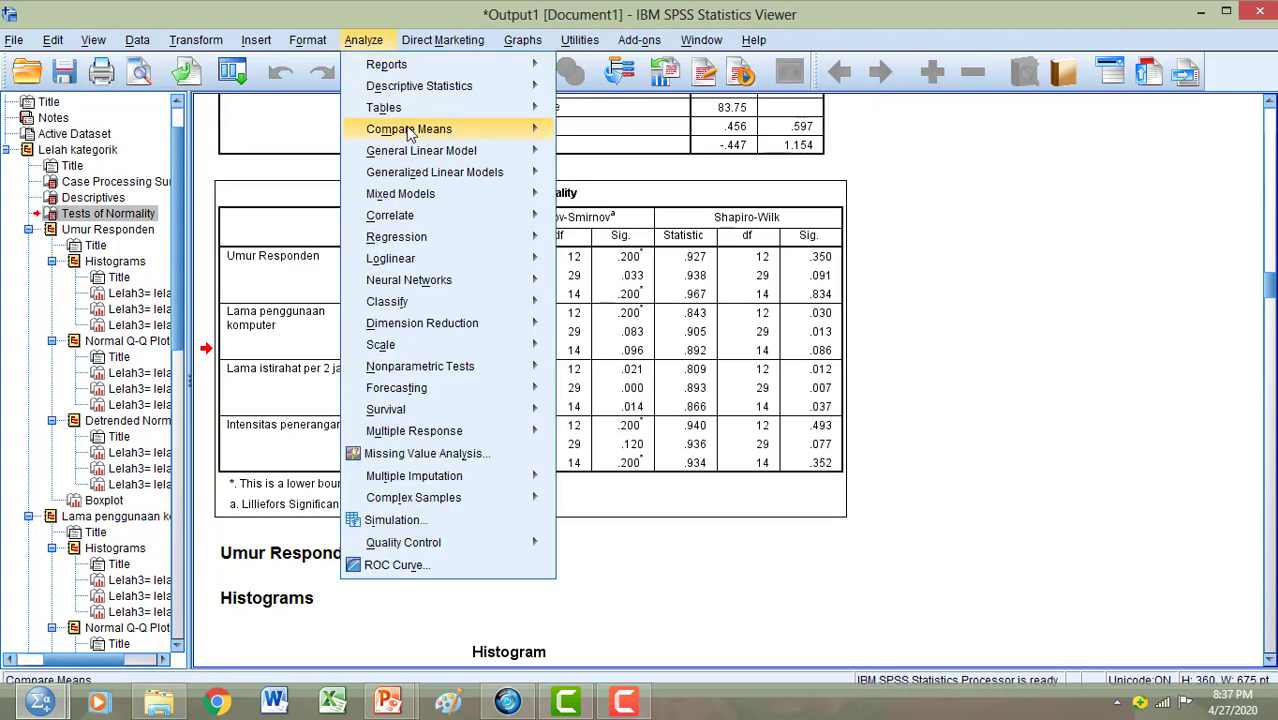
mouse_move(478, 139)
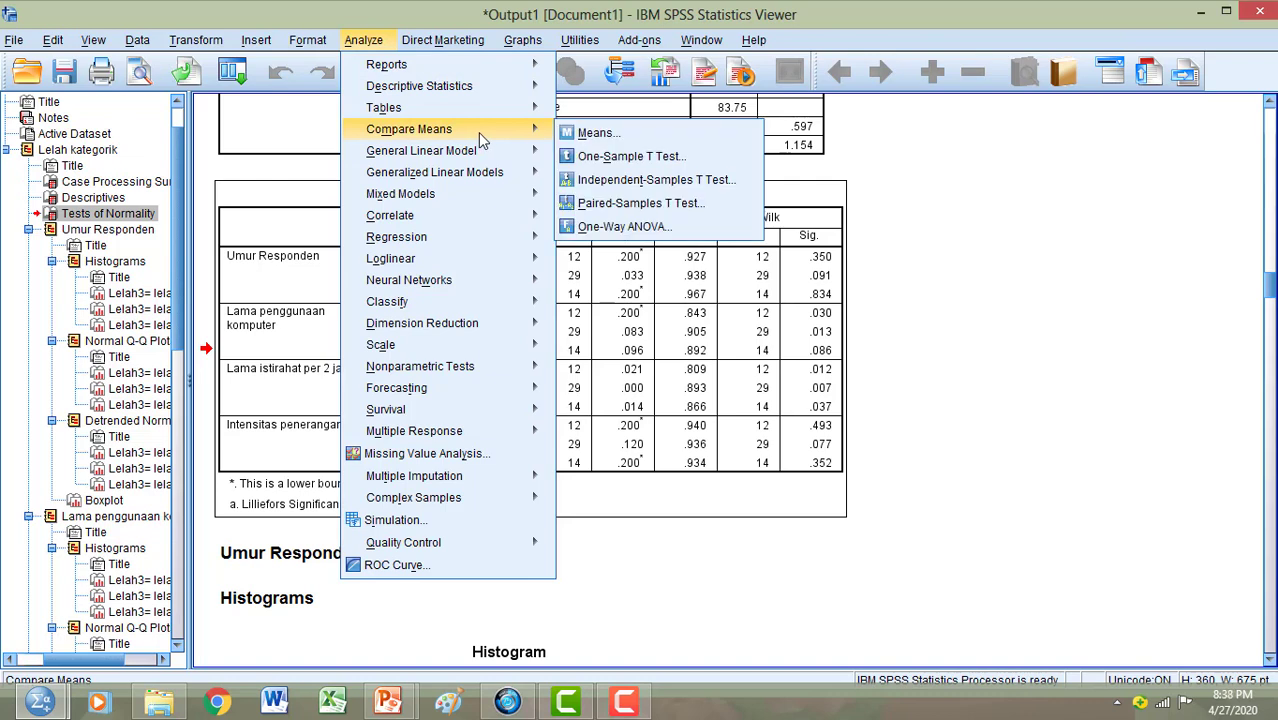
left_click(627, 227)
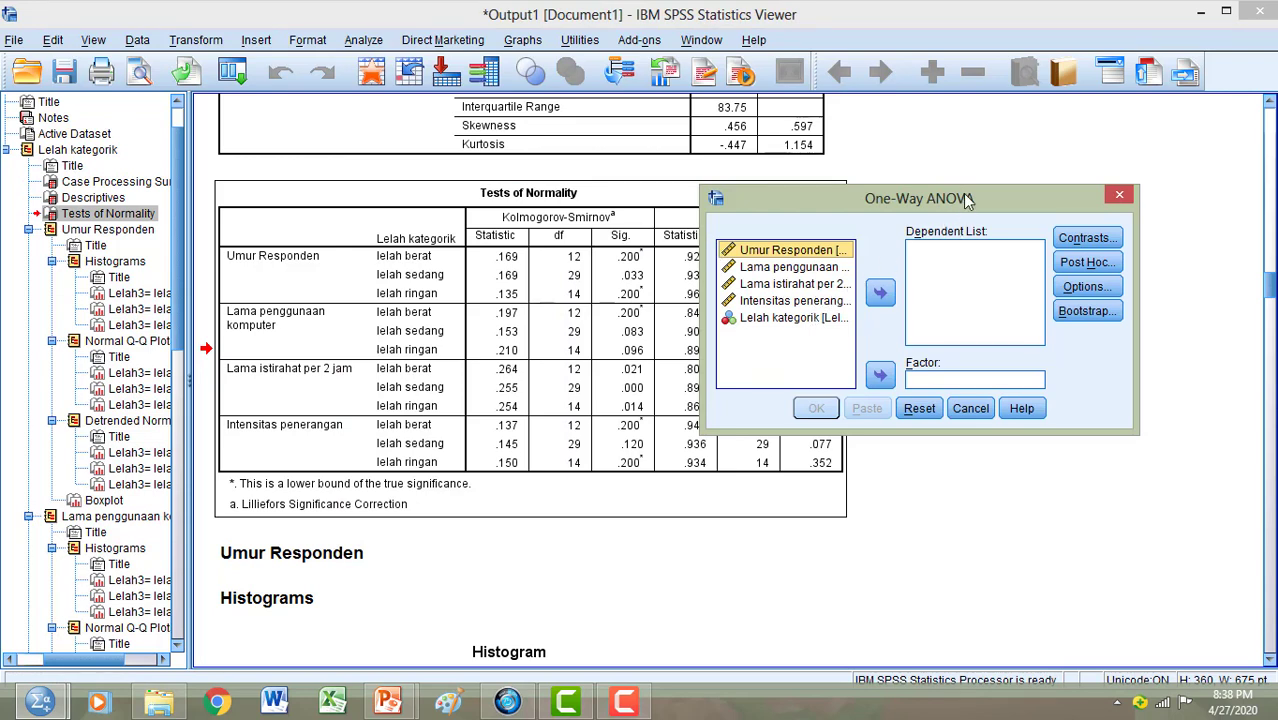
left_click_drag(1104, 360, 932, 224)
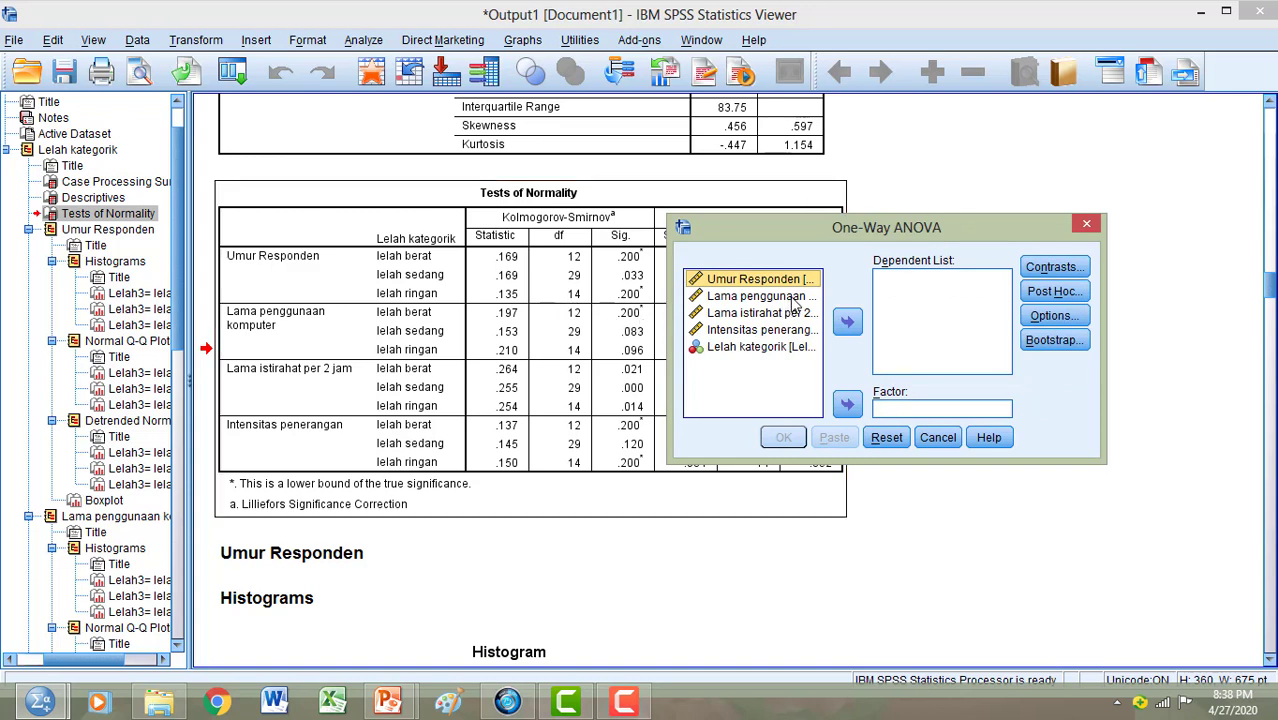
left_click(795, 298)
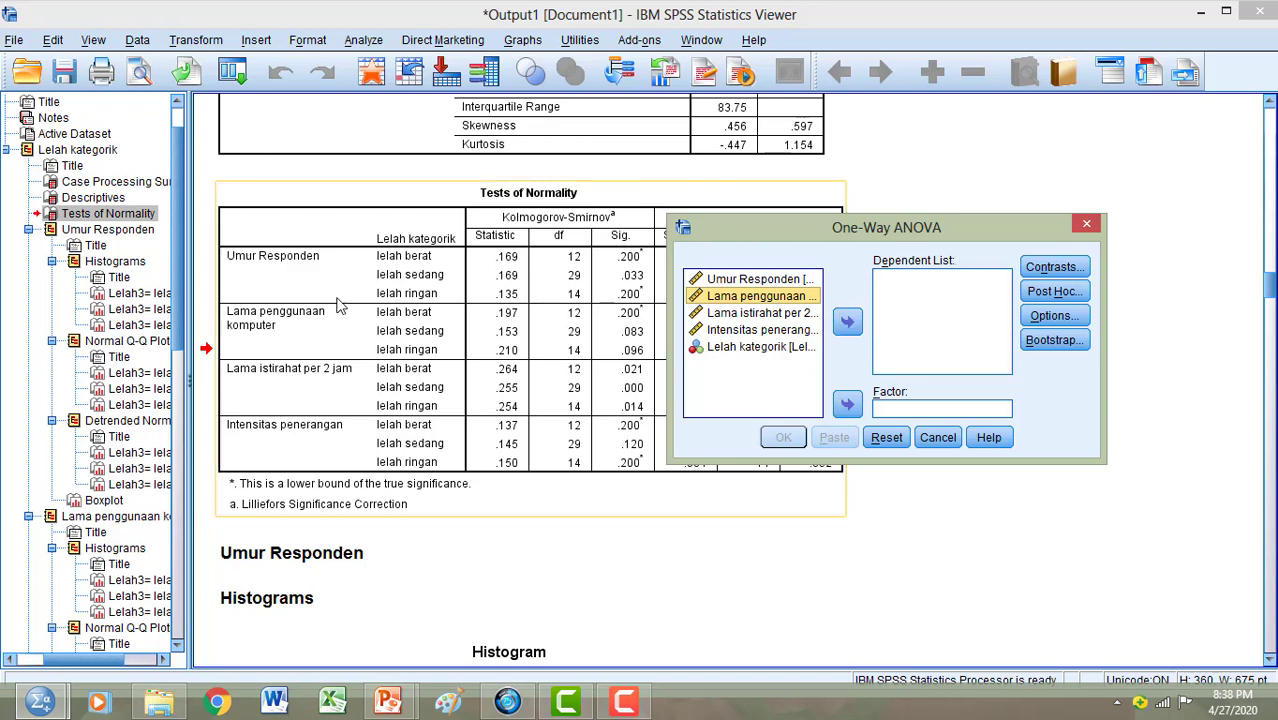
left_click(847, 321)
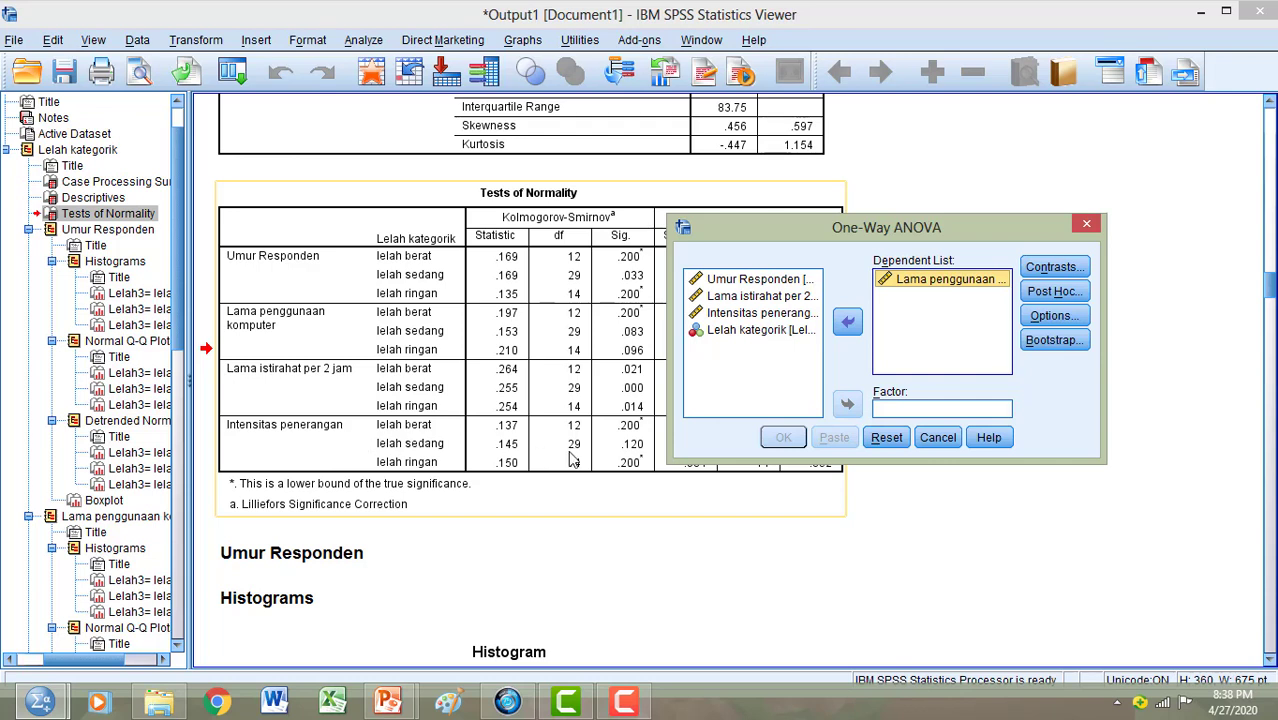
left_click(778, 313)
left_click(847, 323)
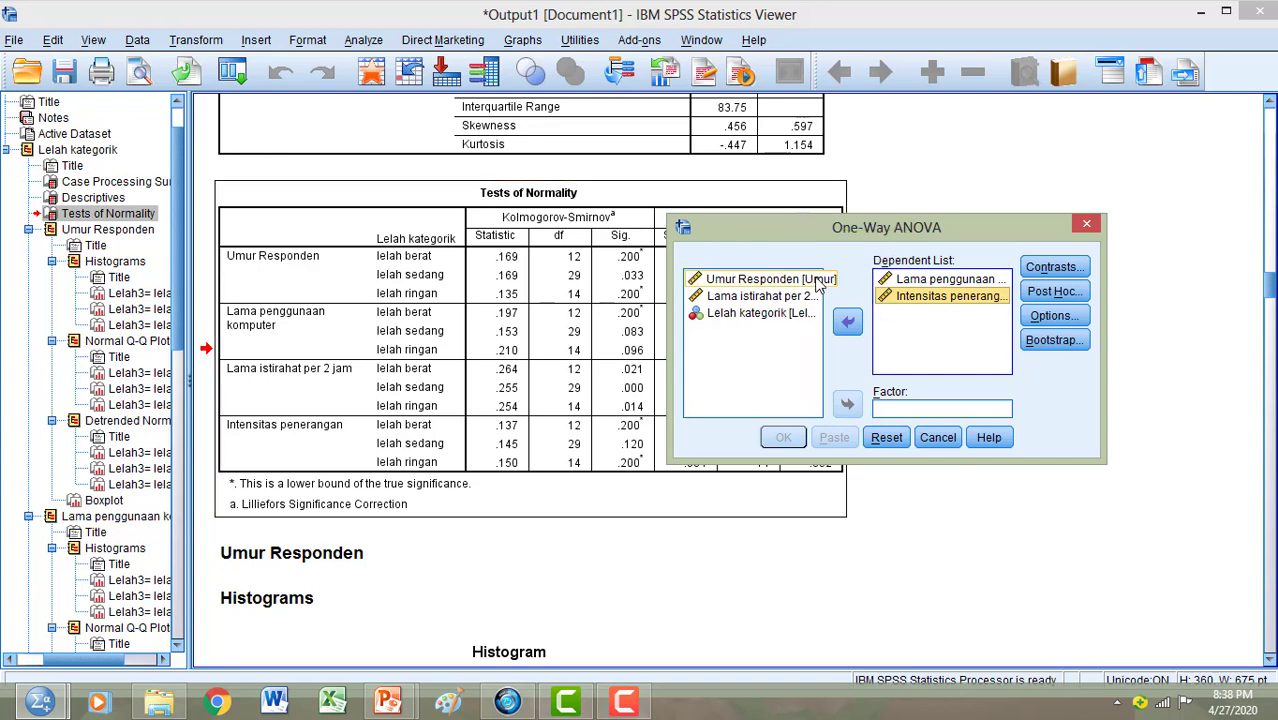
left_click(772, 314)
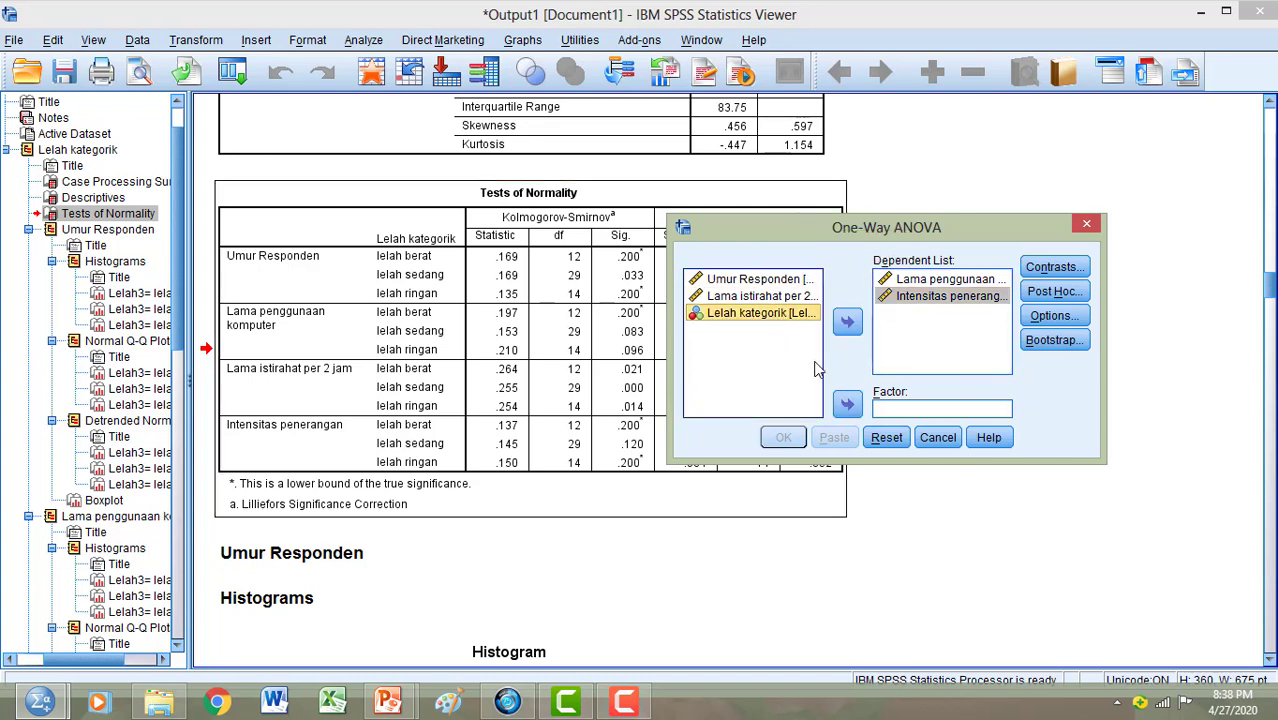
left_click(847, 405)
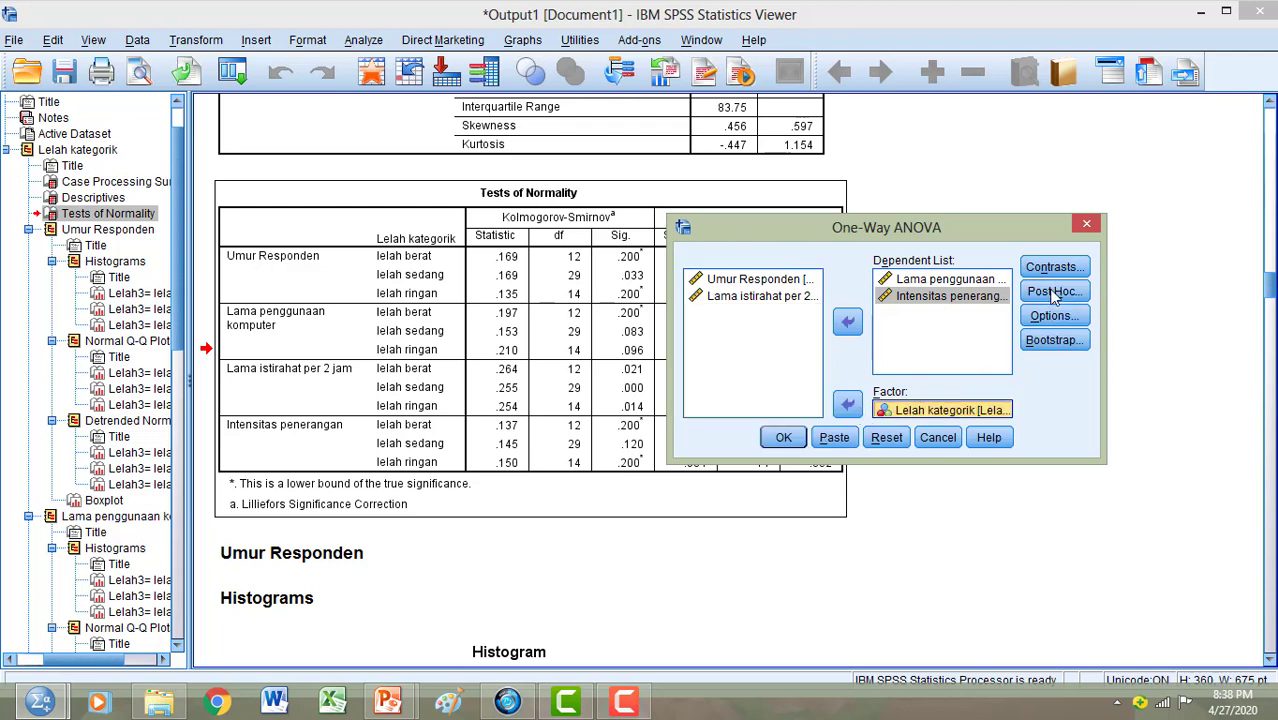
Include the homogeneity of variance test in the One-Way ANOVA and run it
left_click(1050, 318)
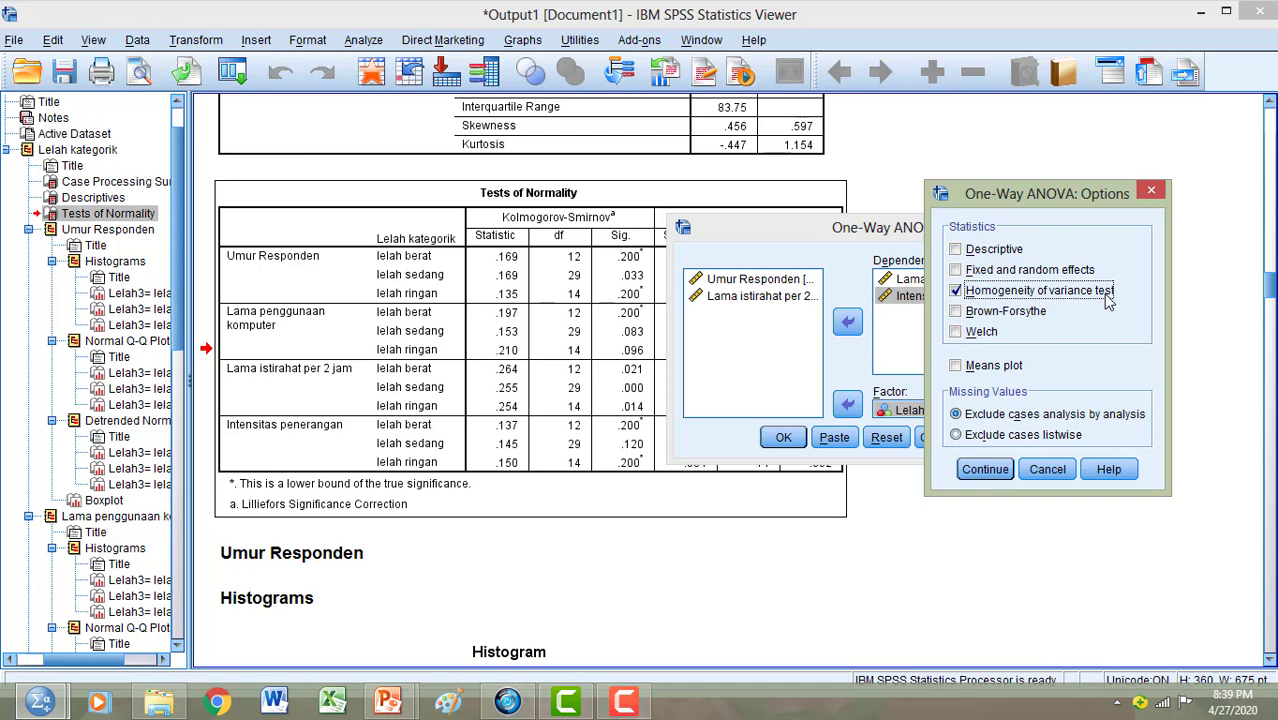
left_click(985, 469)
left_click(784, 438)
Examine the Test of Homogeneity of Variances and the ANOVA significance values for computer use and lighting intensity
scroll(787, 435, "down", 5)
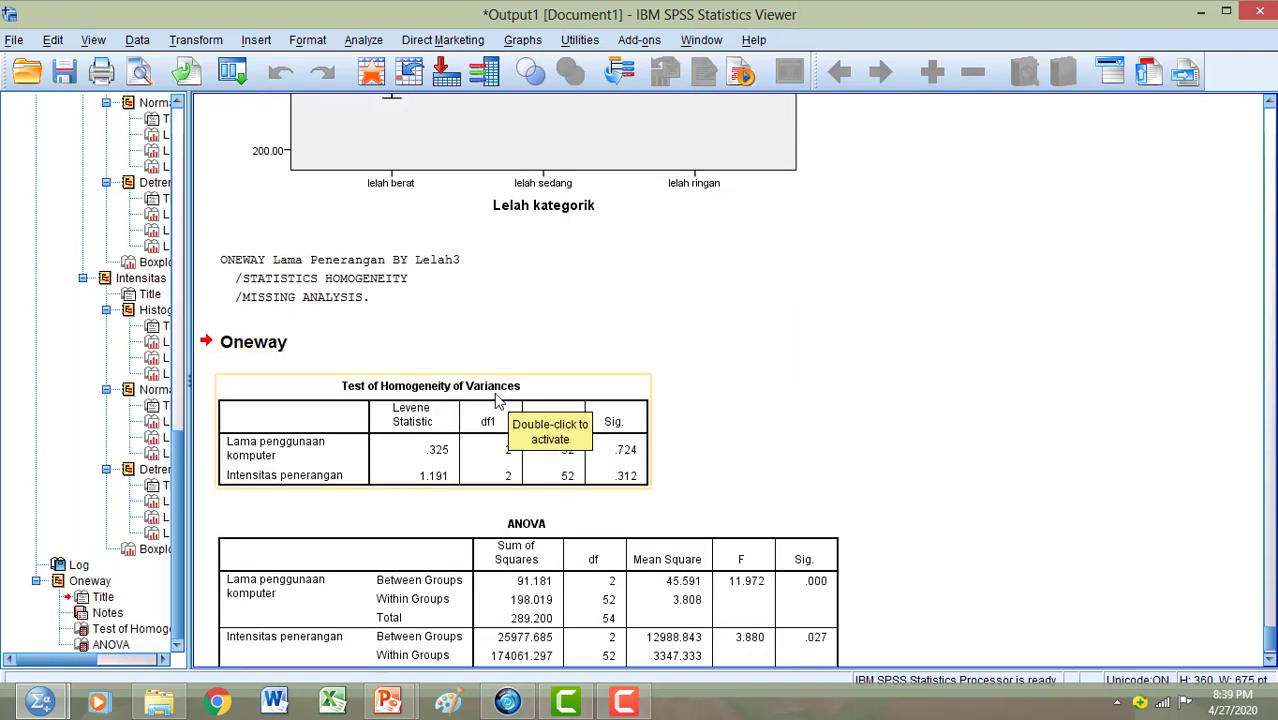
scroll(587, 393, "down", 1)
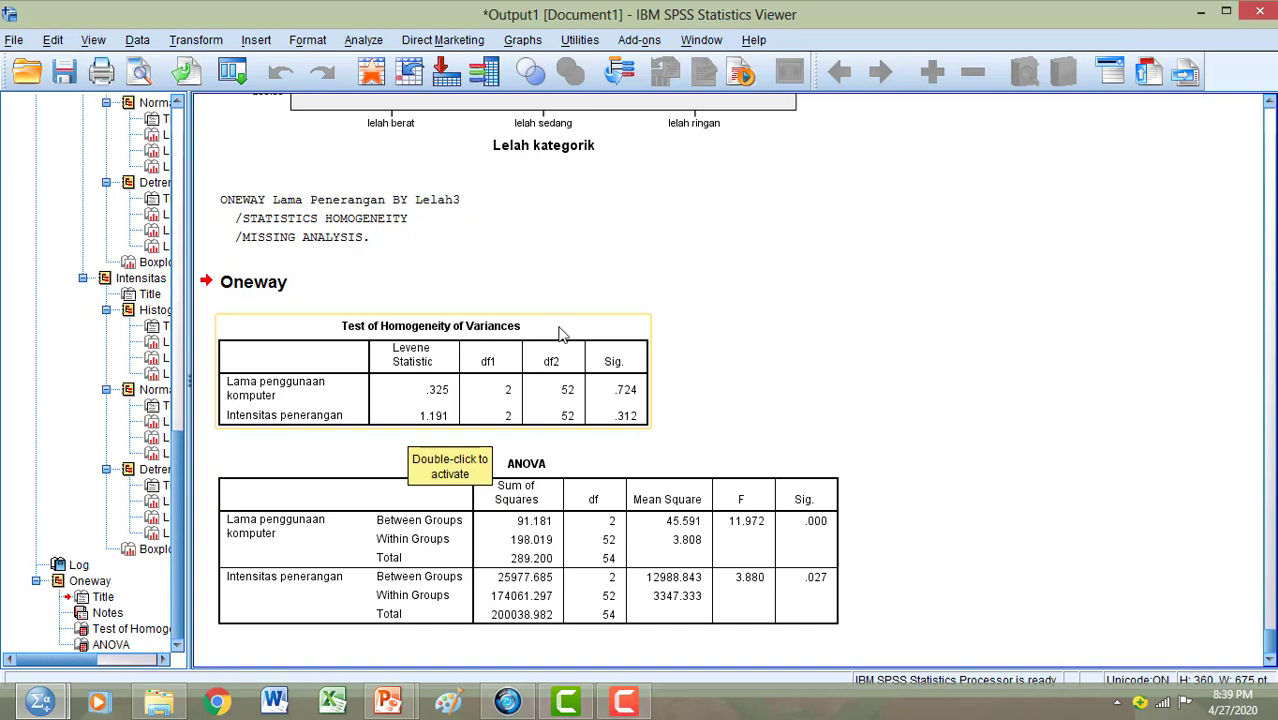
left_click(460, 527)
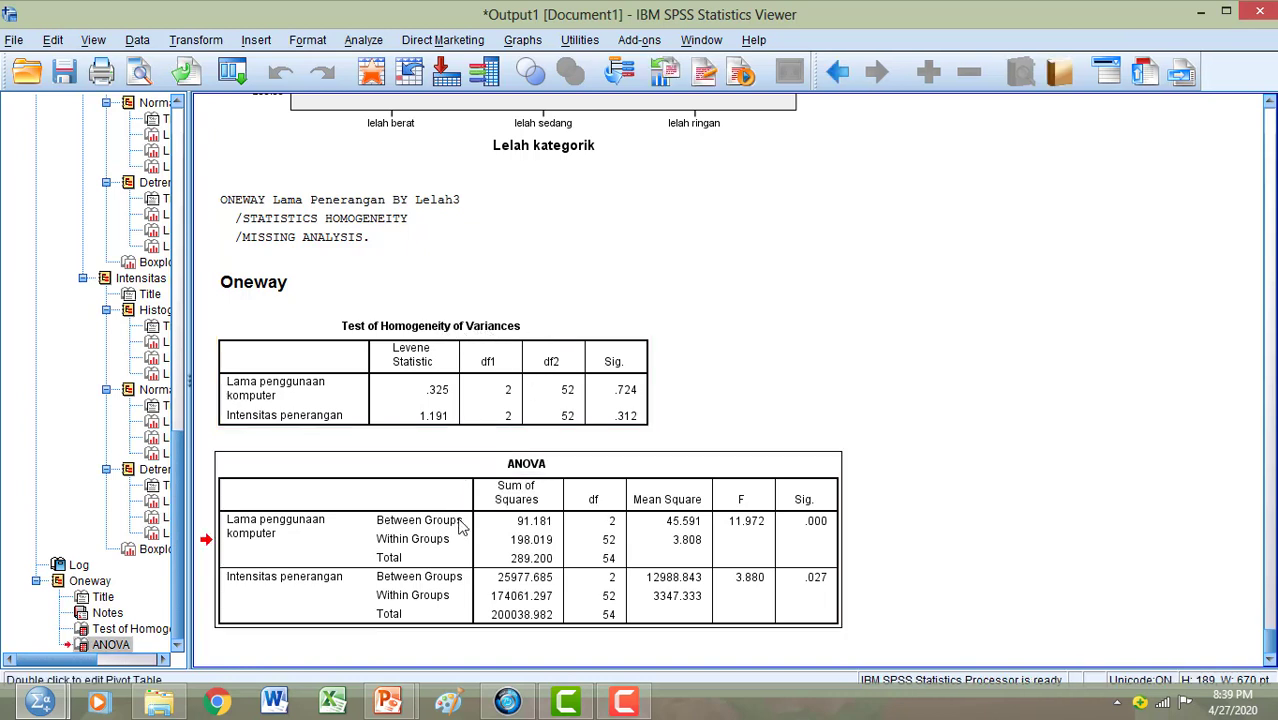
left_click(533, 402)
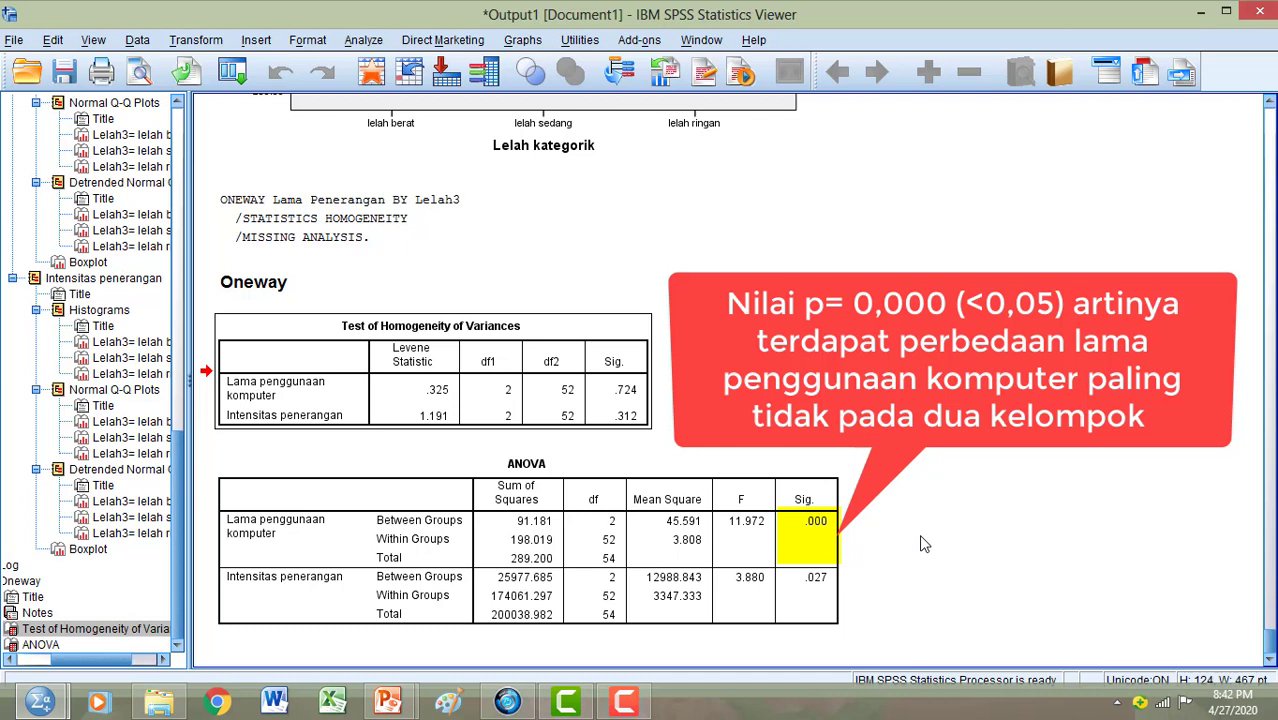
left_click(675, 566)
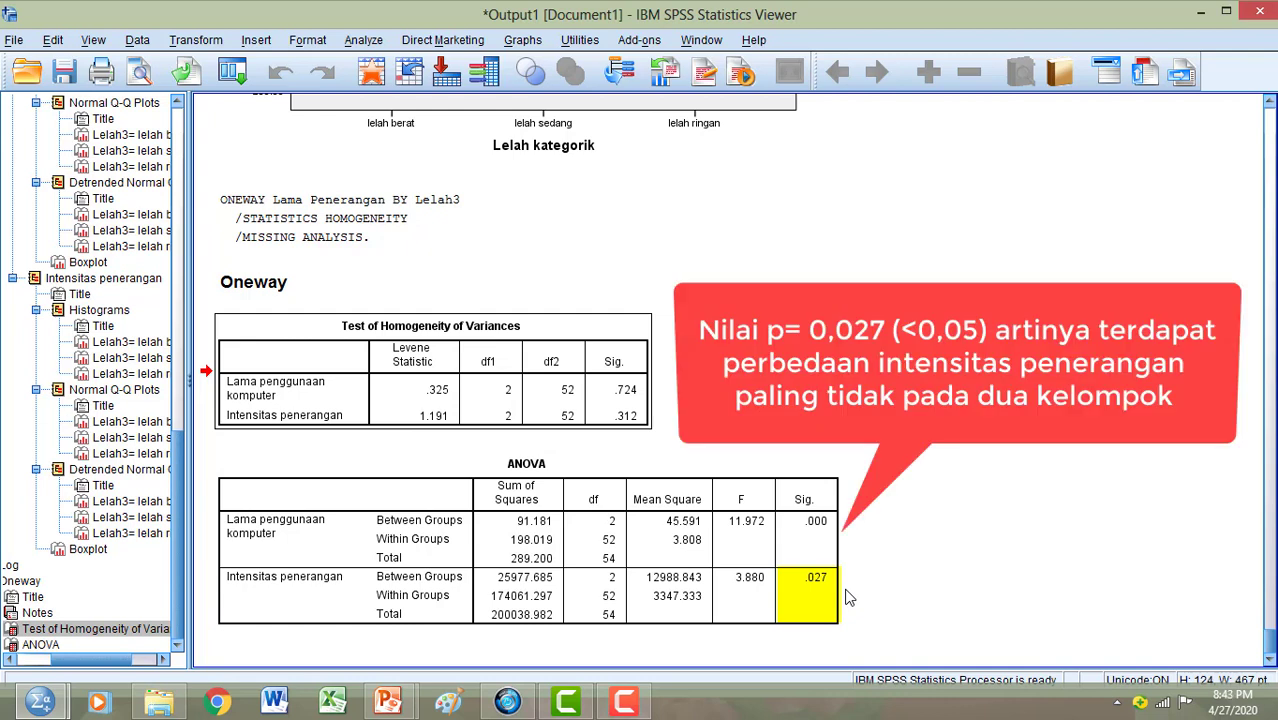
left_click(838, 597)
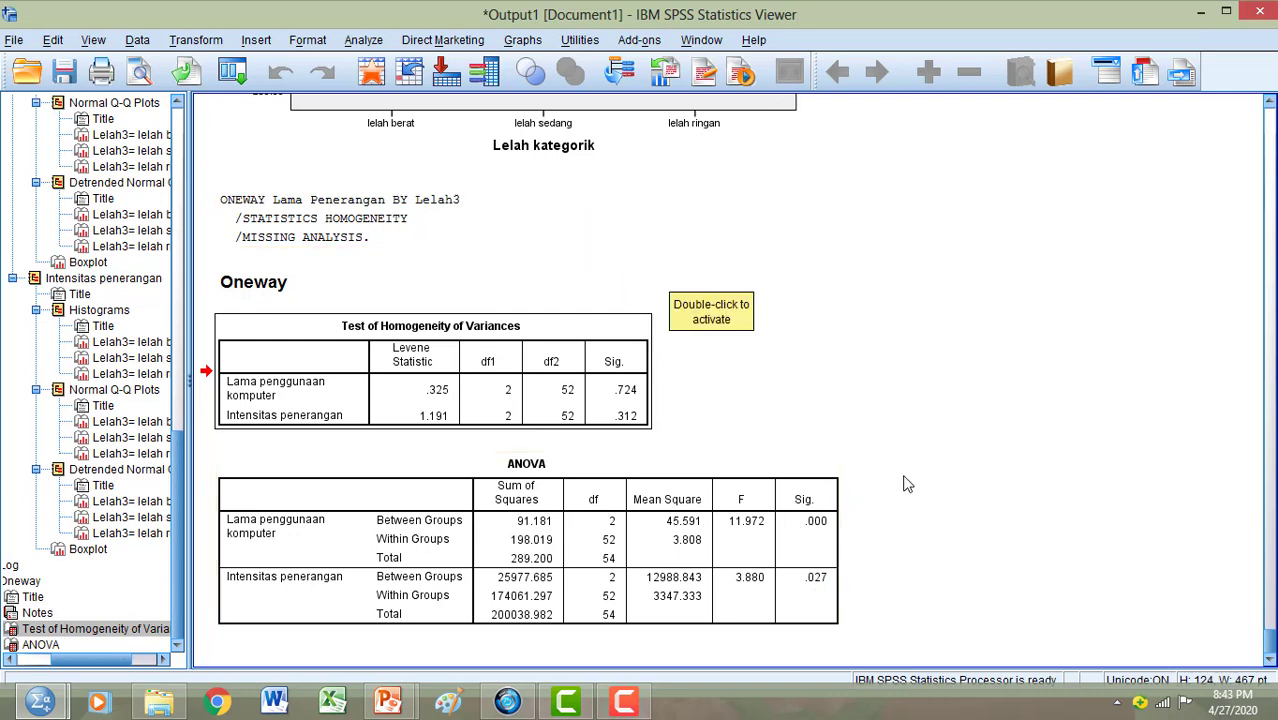
Reopen the One-Way ANOVA setup for computer use and lighting intensity by Lelah kategorik
left_click(363, 40)
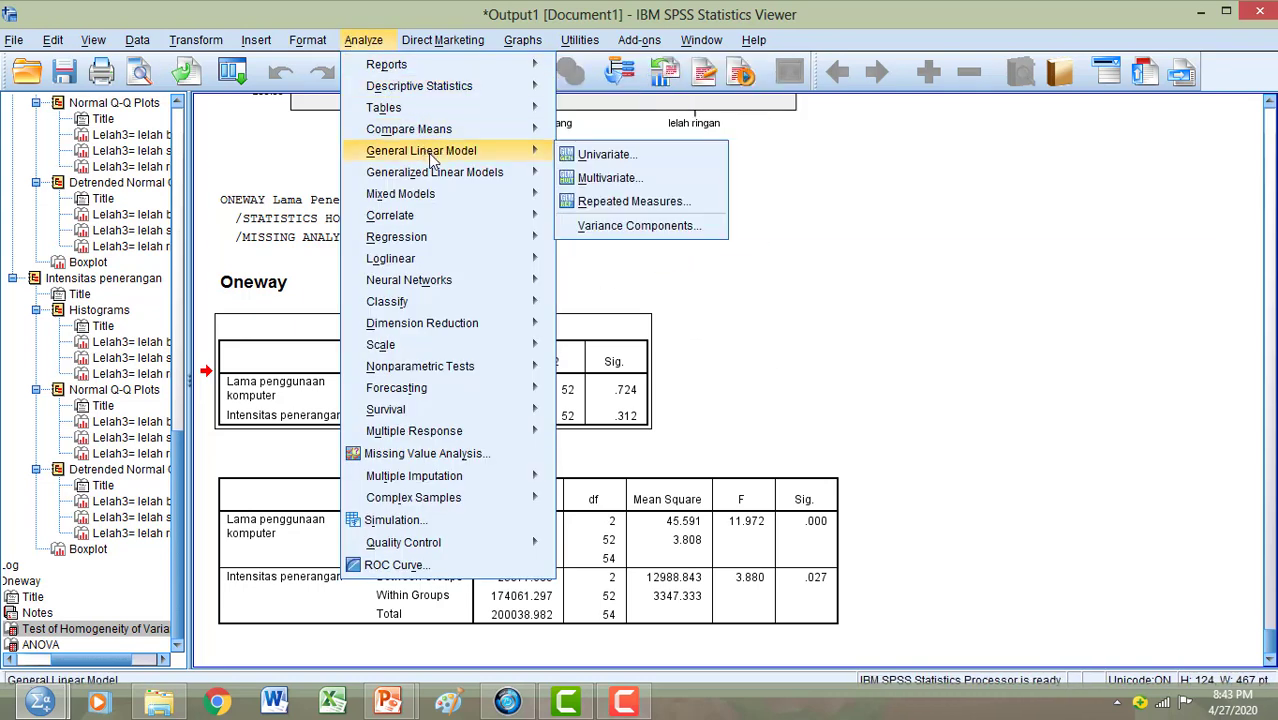
mouse_move(458, 135)
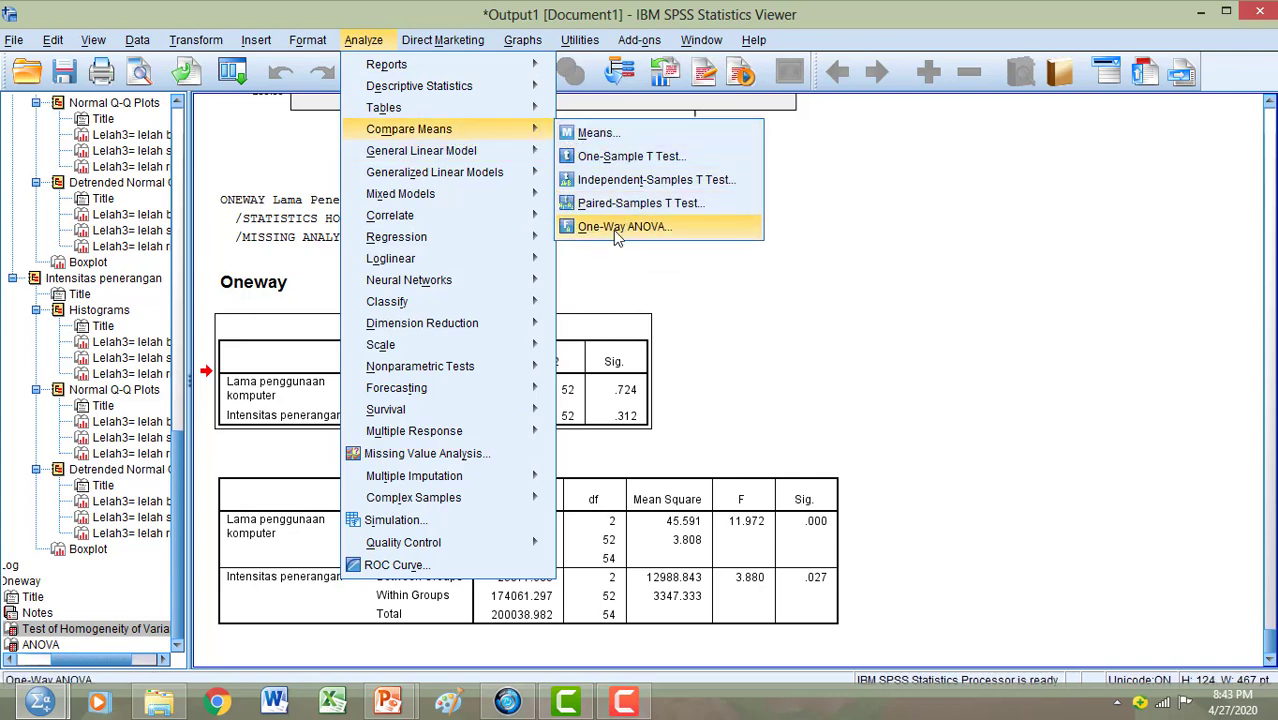
left_click(616, 229)
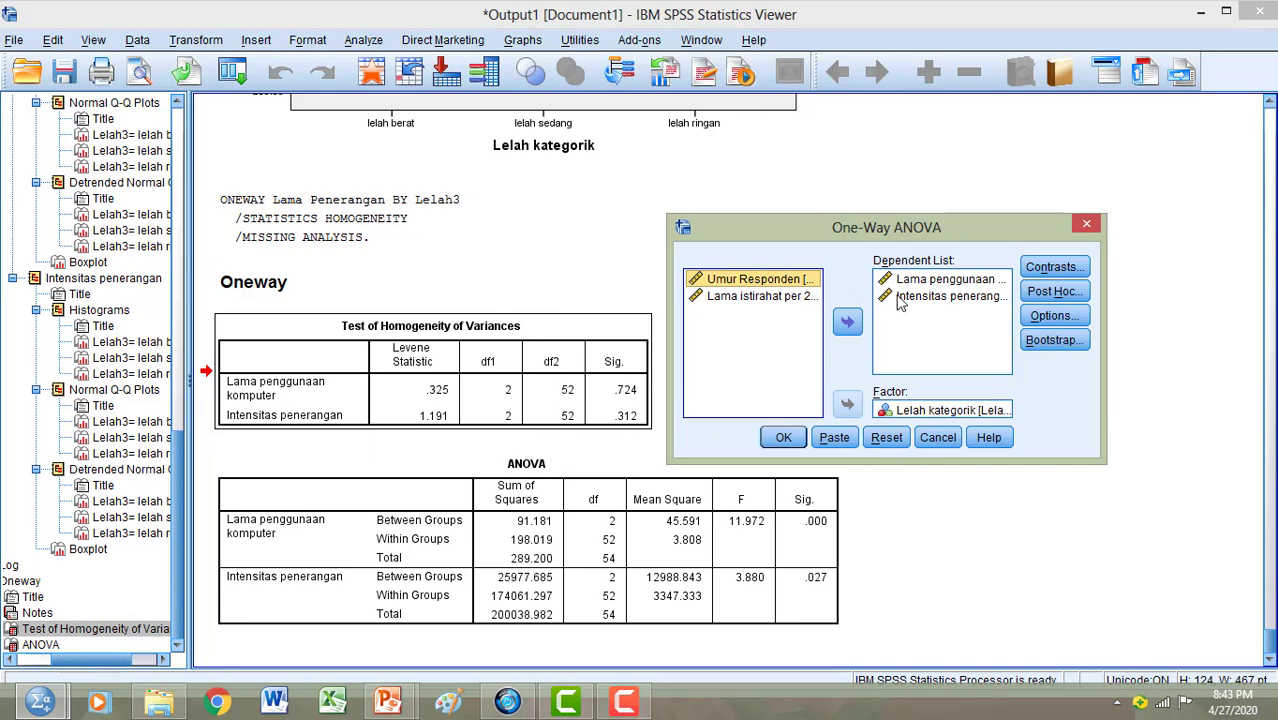
left_click(1052, 292)
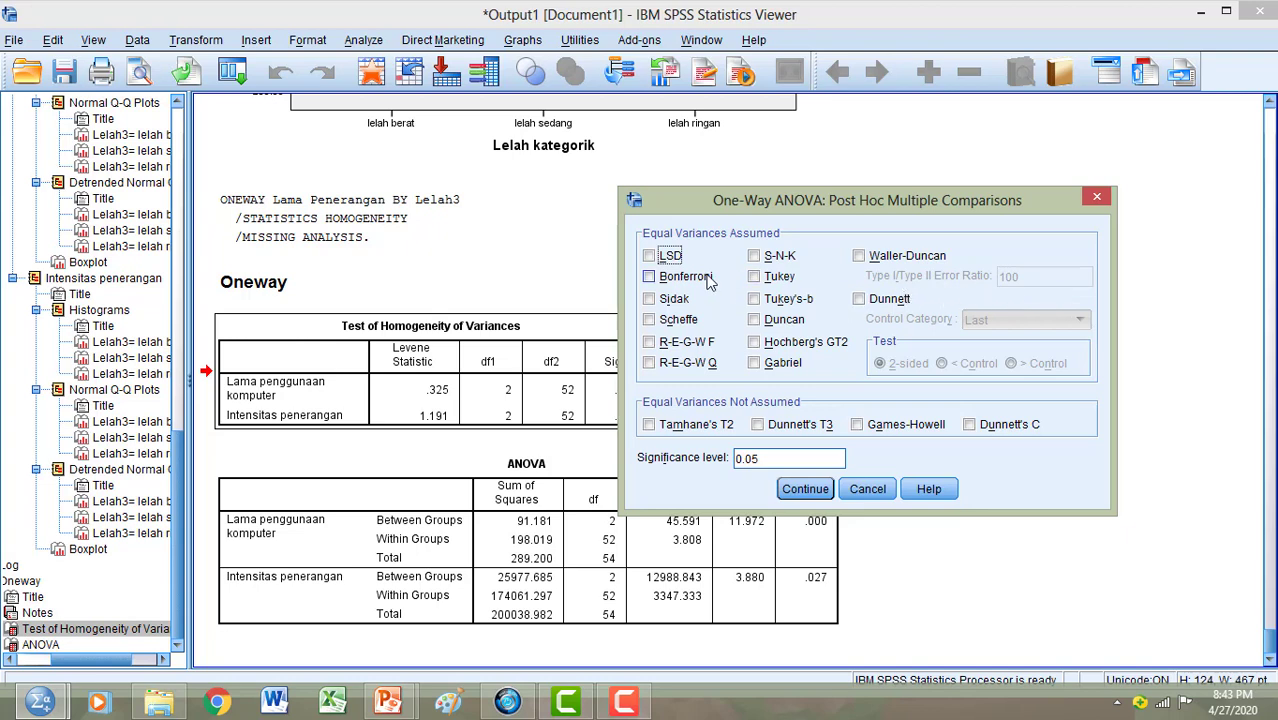
left_click(868, 489)
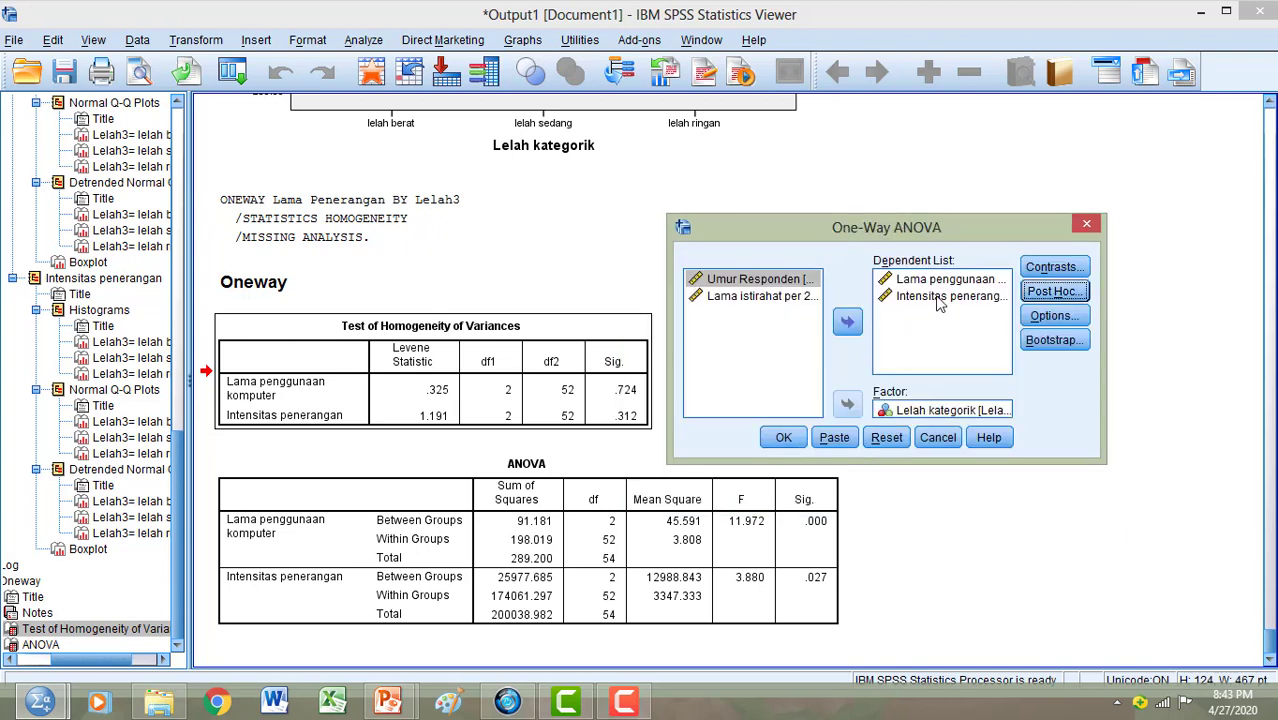
left_click(1054, 316)
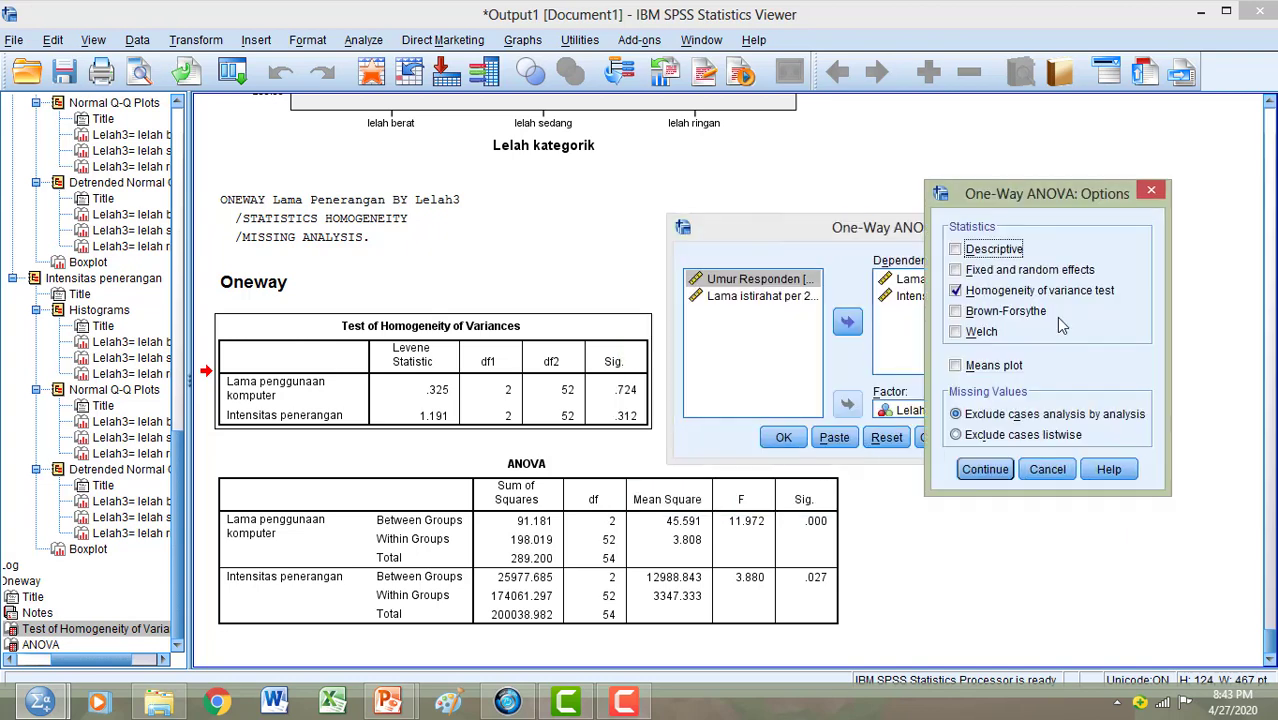
left_click(1041, 465)
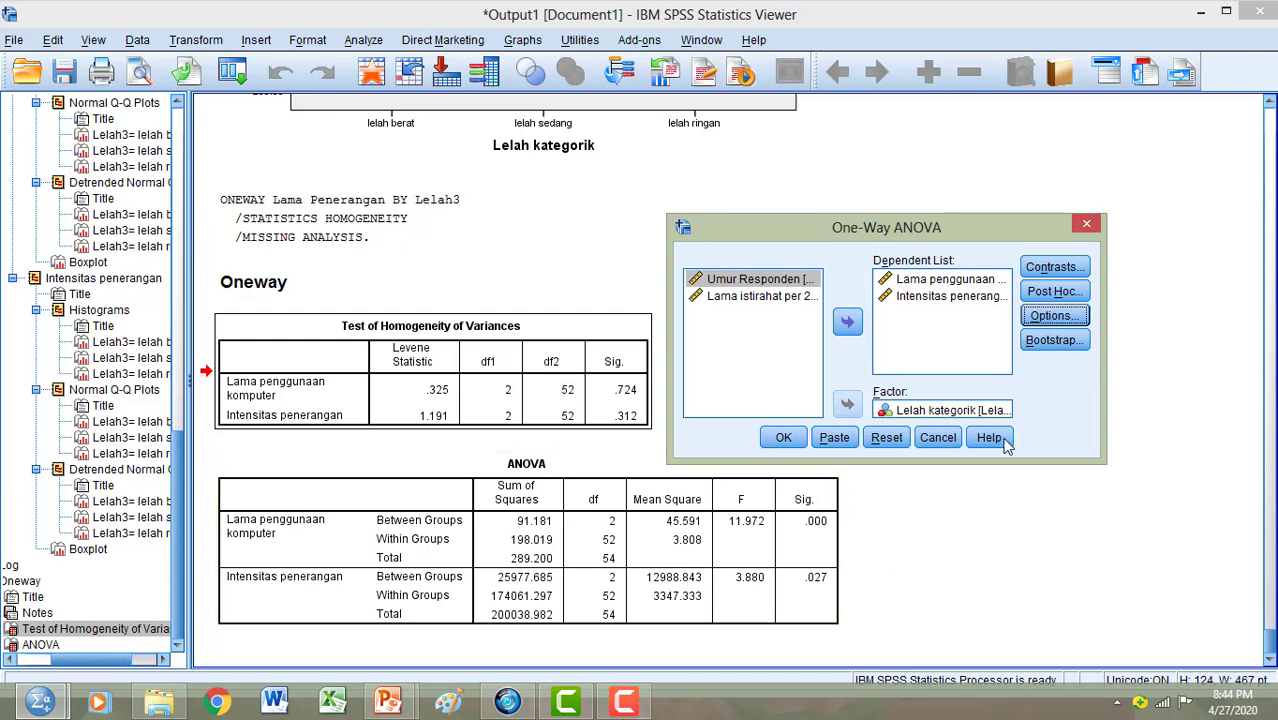
Add Bonferroni post hoc comparisons to the One-Way ANOVA and run it
left_click(1046, 292)
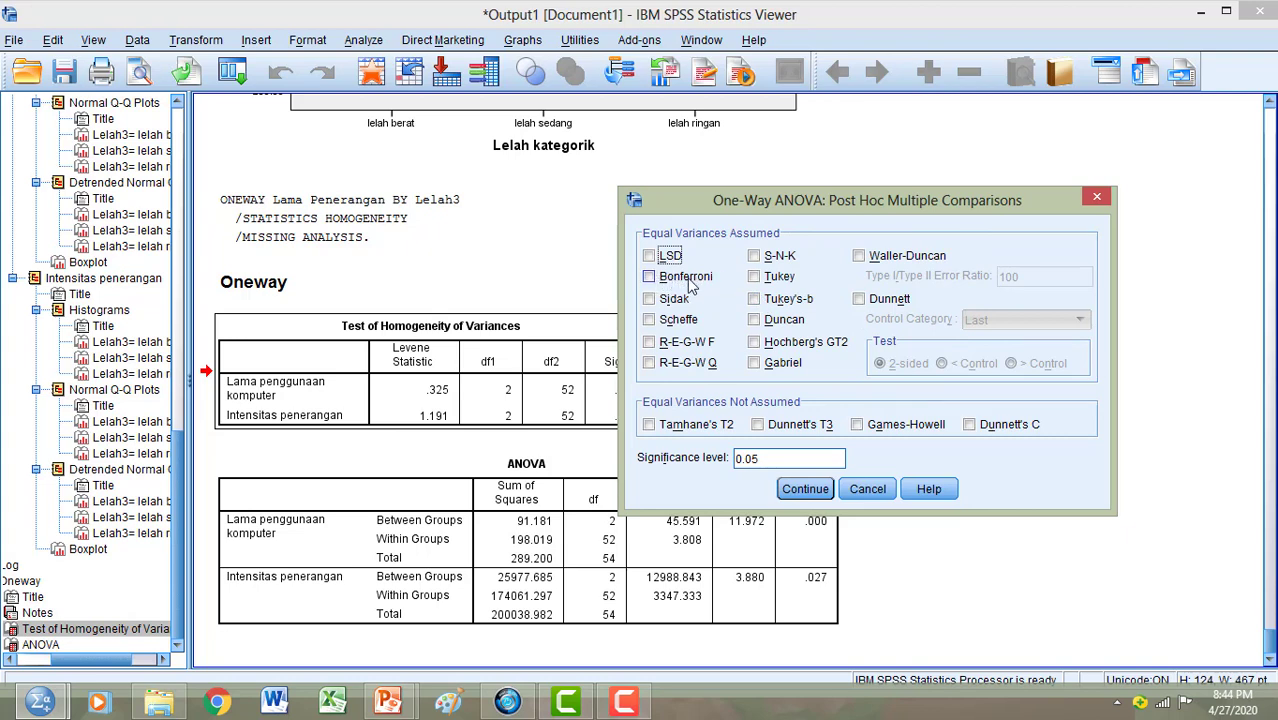
left_click(648, 282)
left_click_drag(860, 199, 922, 205)
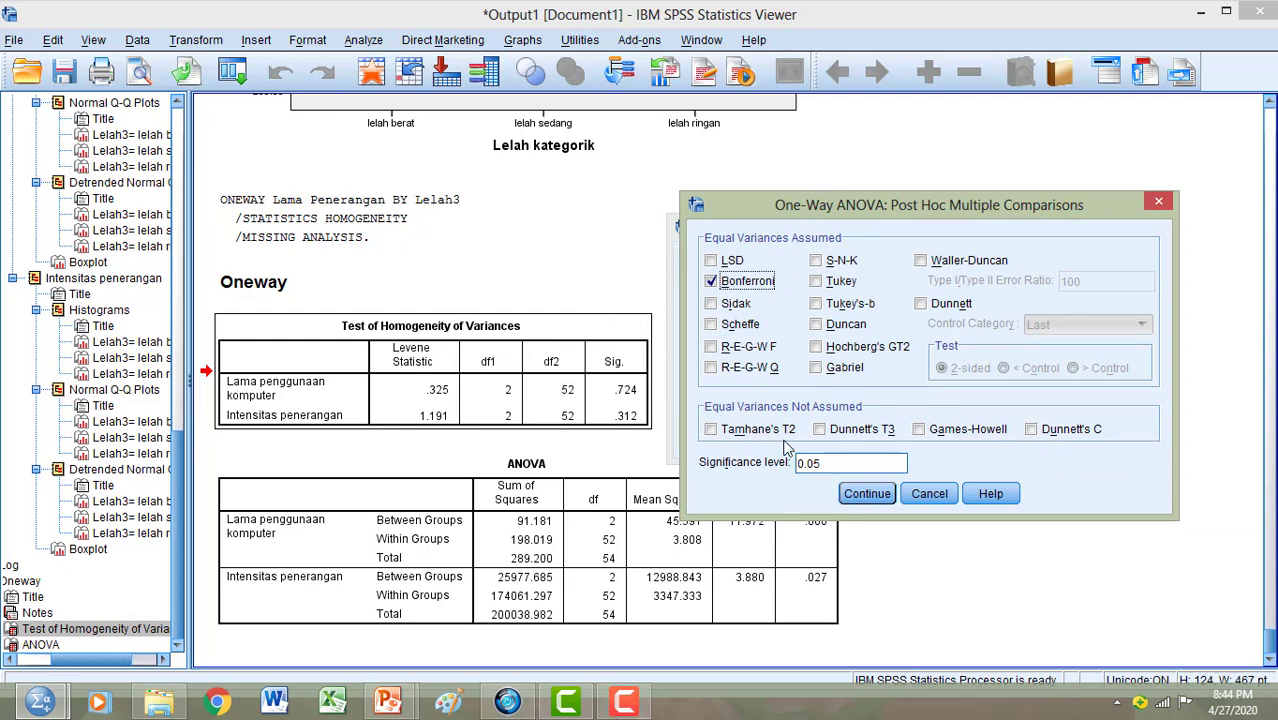
left_click(866, 494)
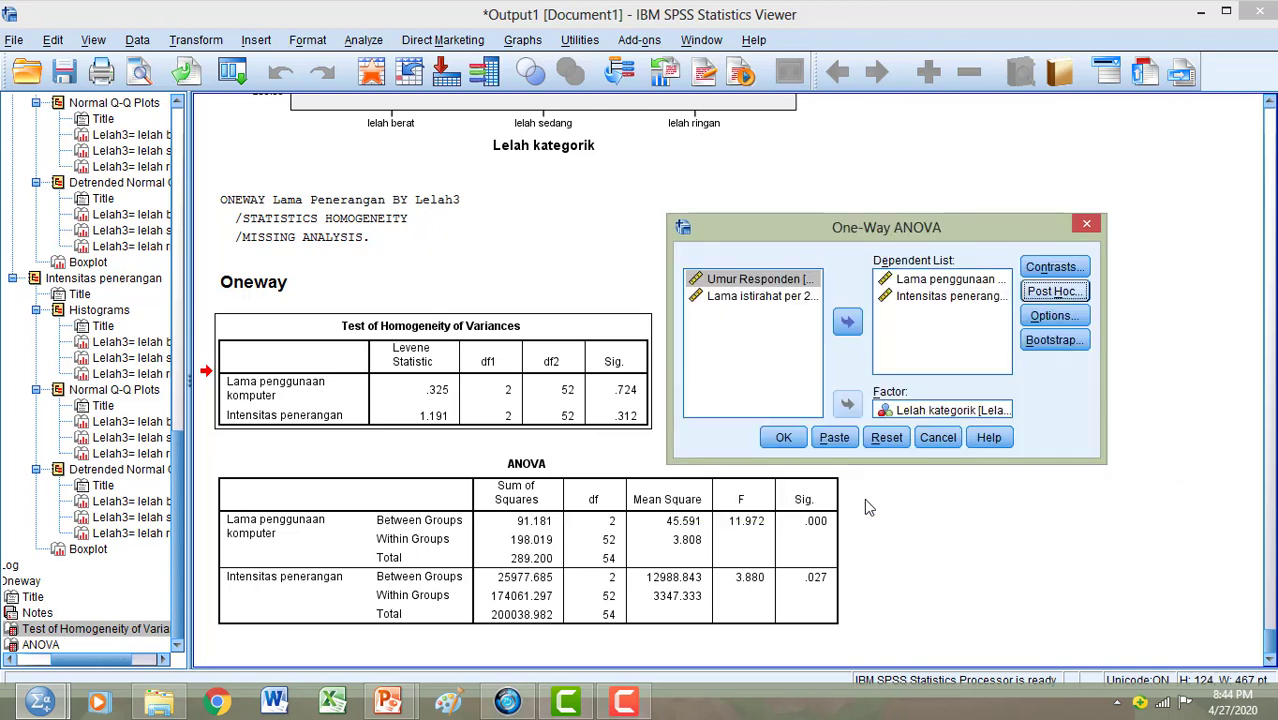
left_click(782, 438)
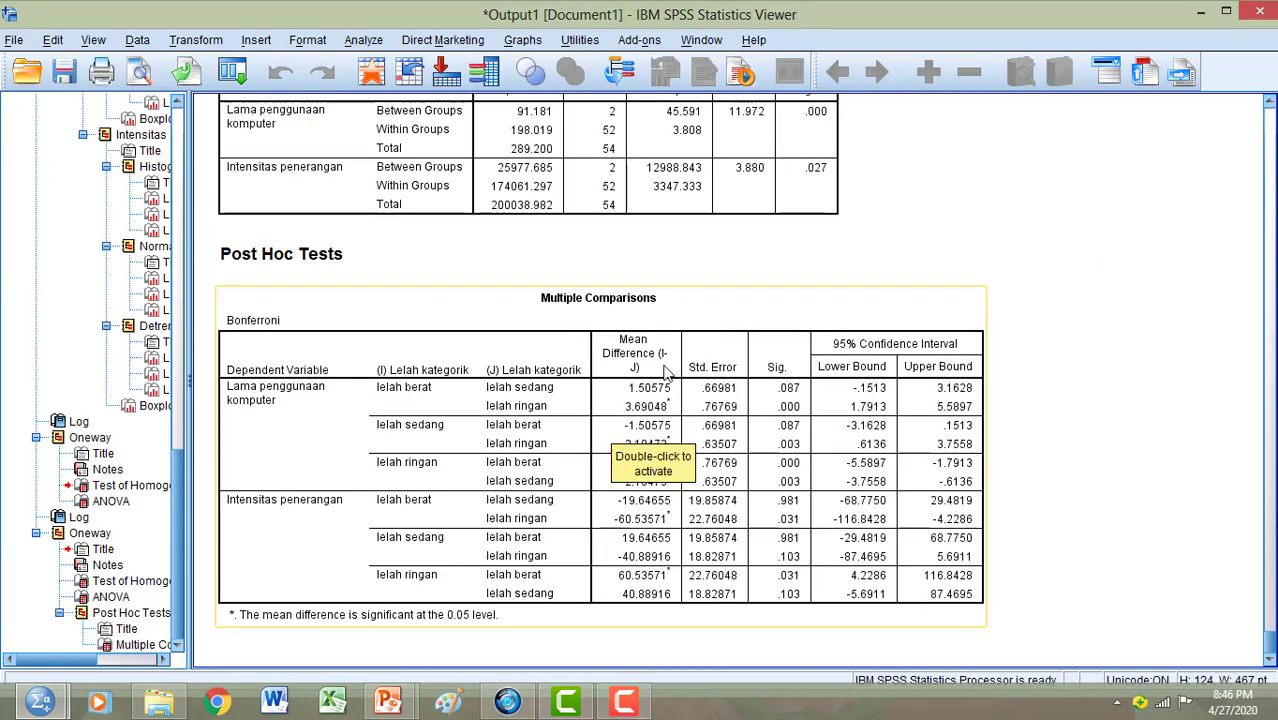
Examine the Bonferroni pairwise comparisons of Lama penggunaan komputer between the fatigue categories in the Multiple Comparisons table
left_click(1057, 443)
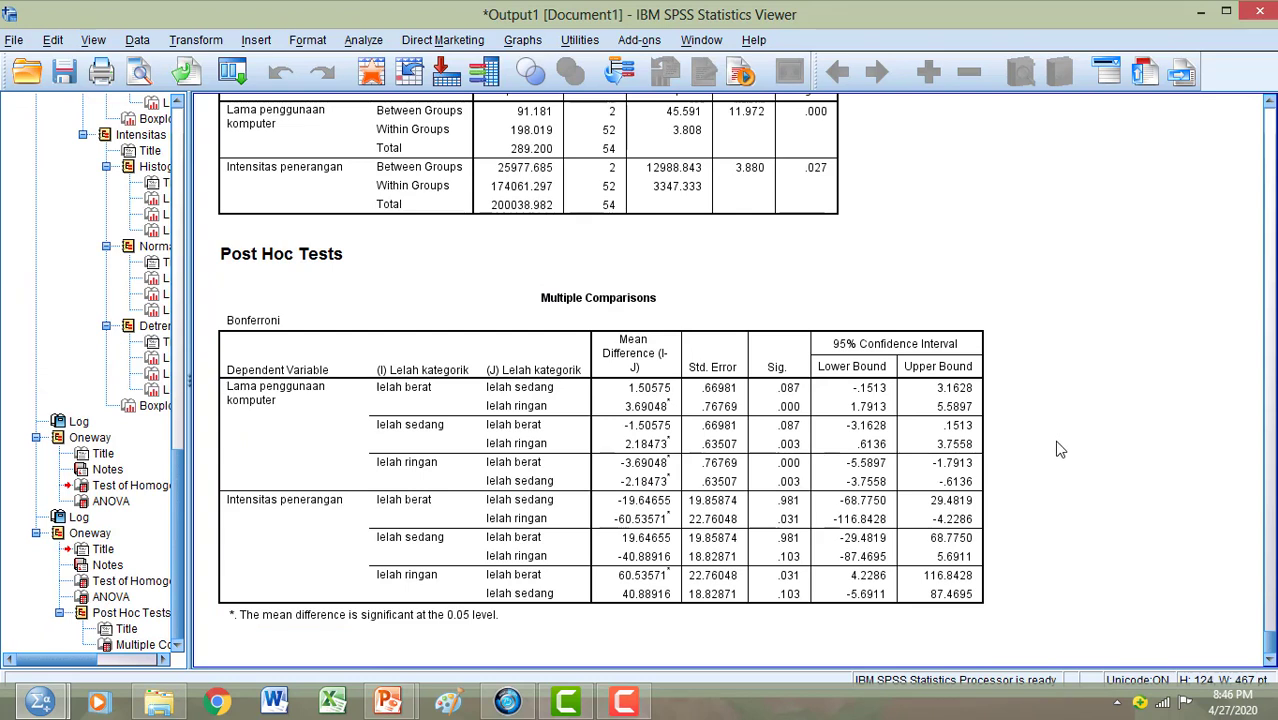
left_click(710, 477)
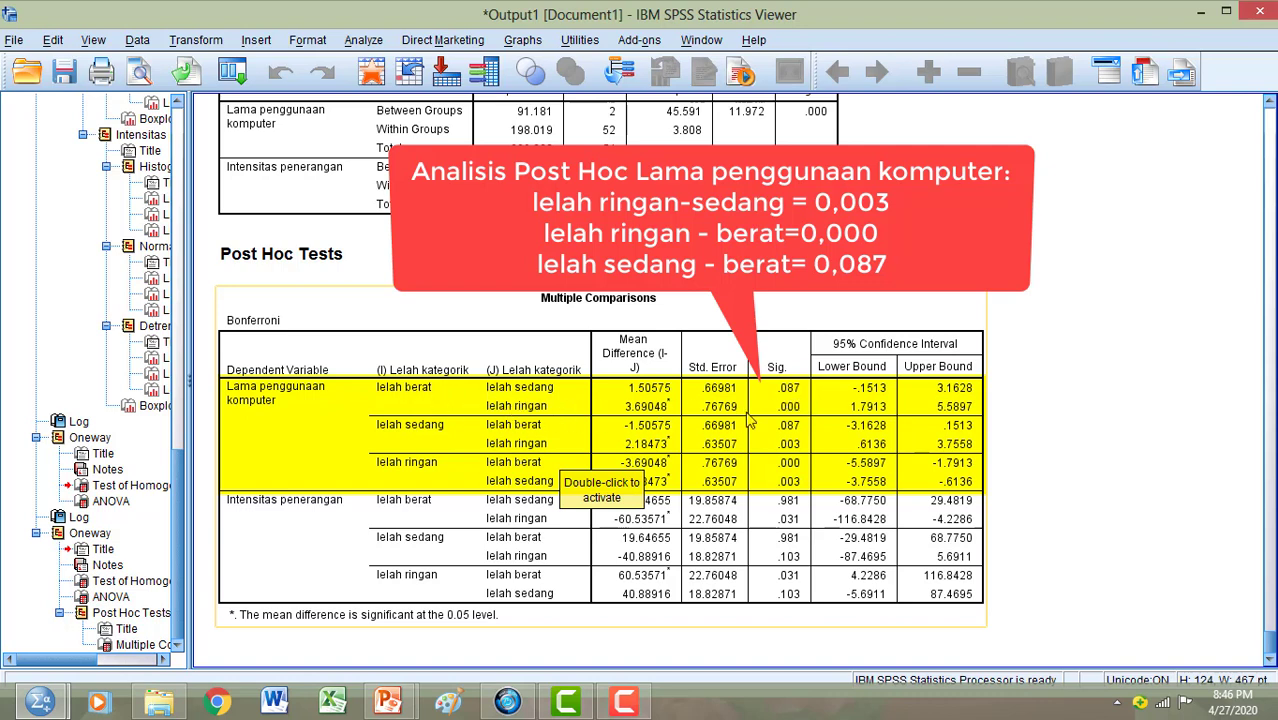
left_click(412, 442)
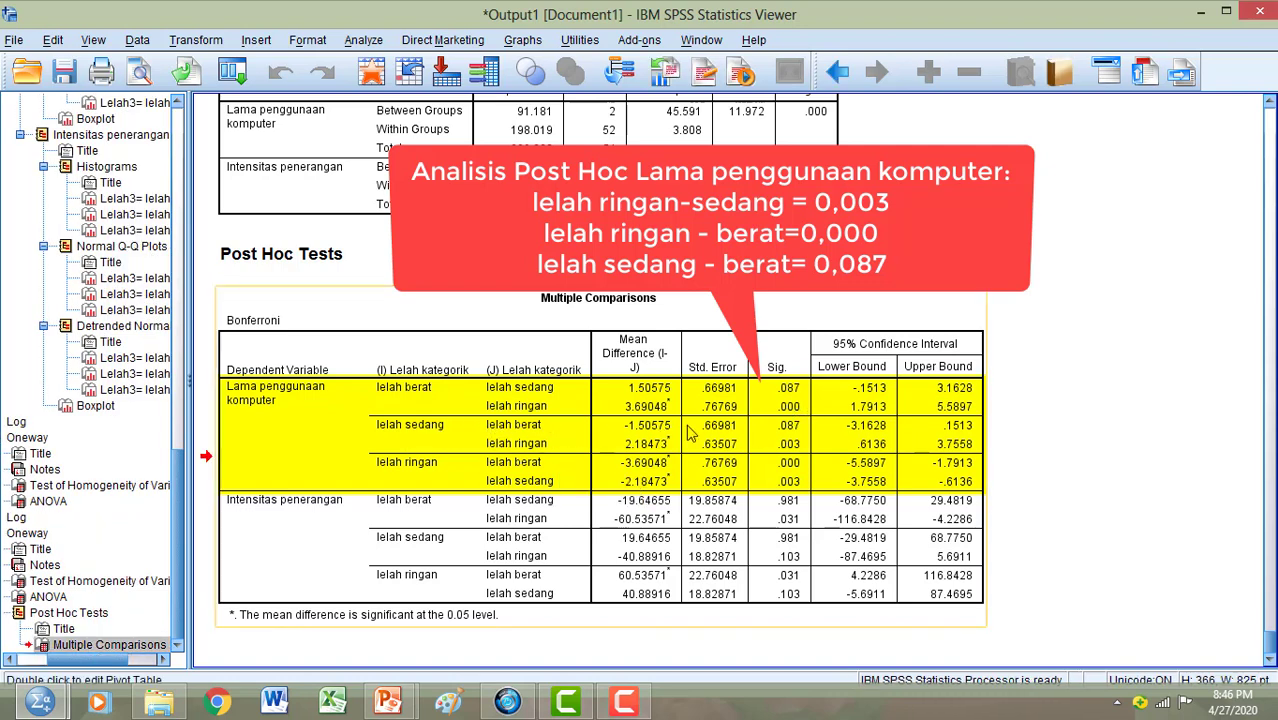